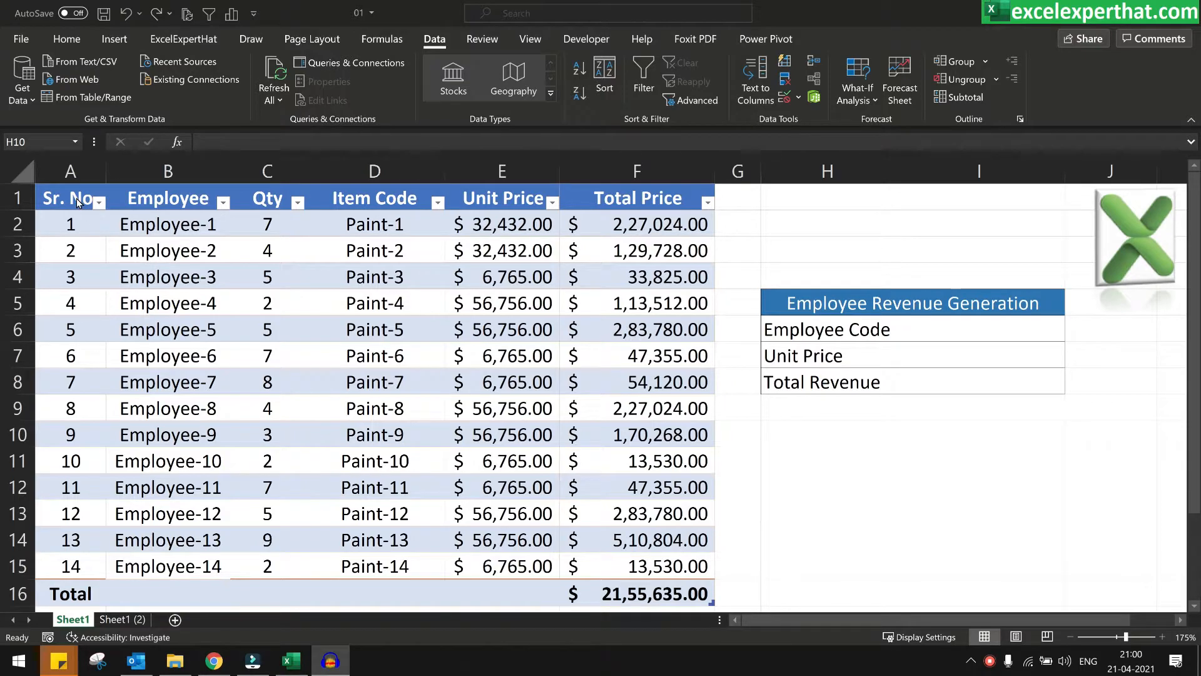
Examine the sales table's columns from Employee to Total Price and the Employee Code, Unit Price and Total Revenue fields of the revenue summary.
click(194, 170)
click(287, 174)
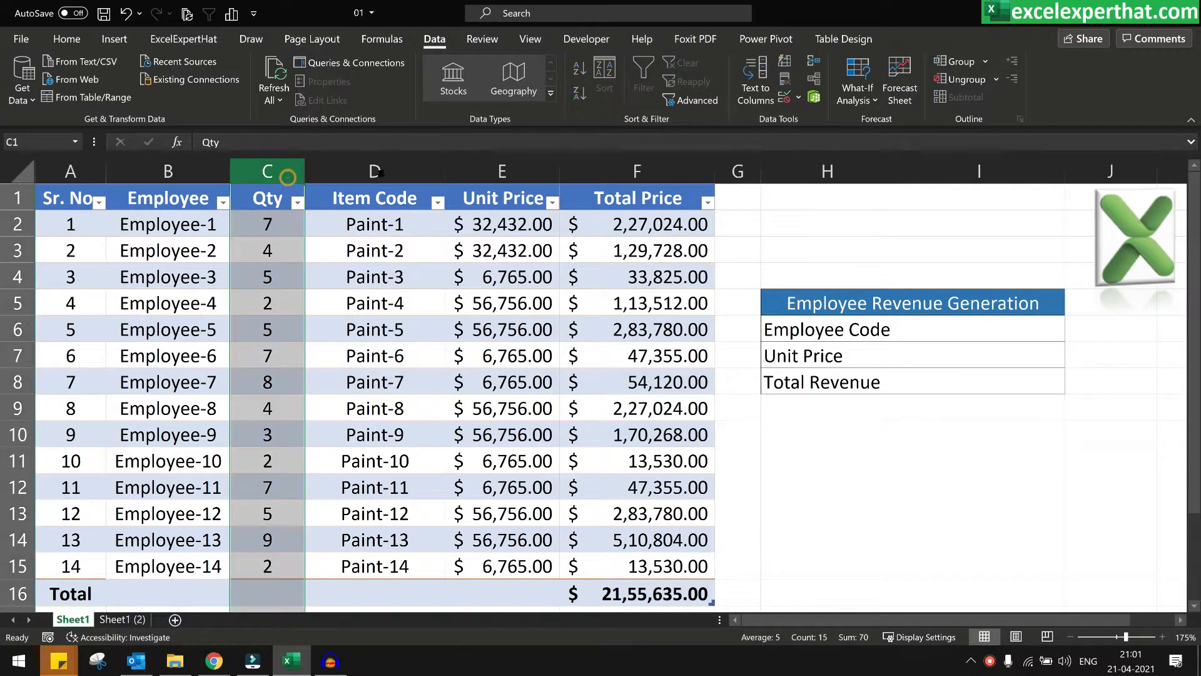
click(376, 171)
click(519, 172)
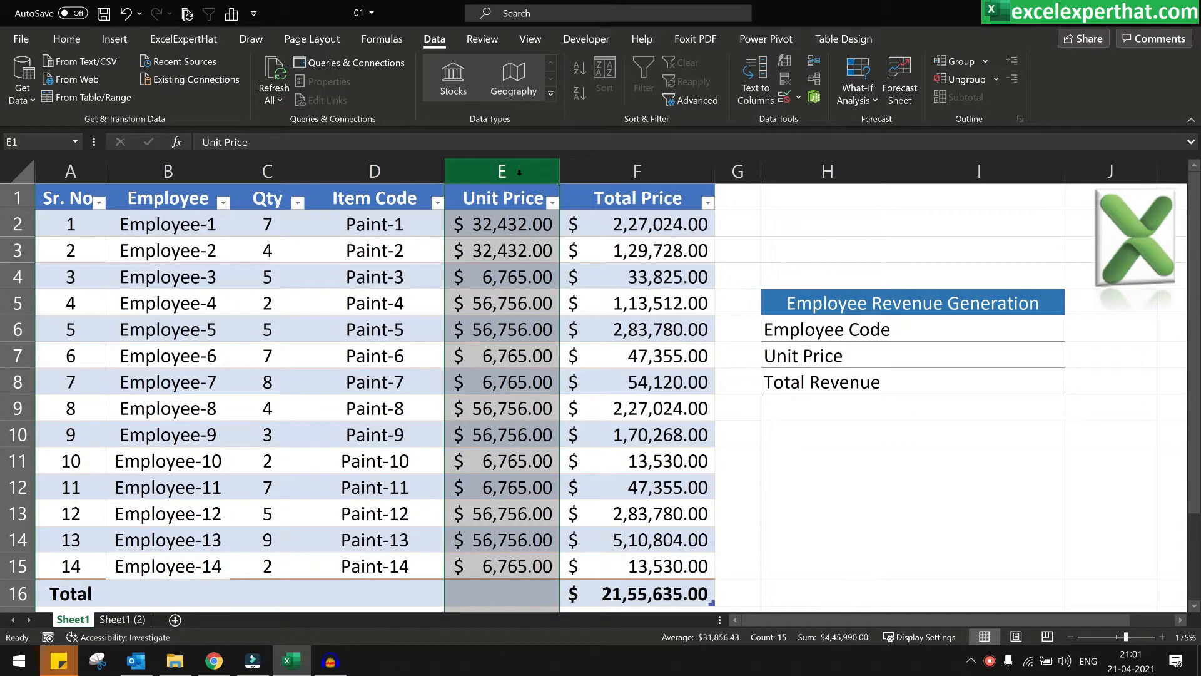
click(616, 173)
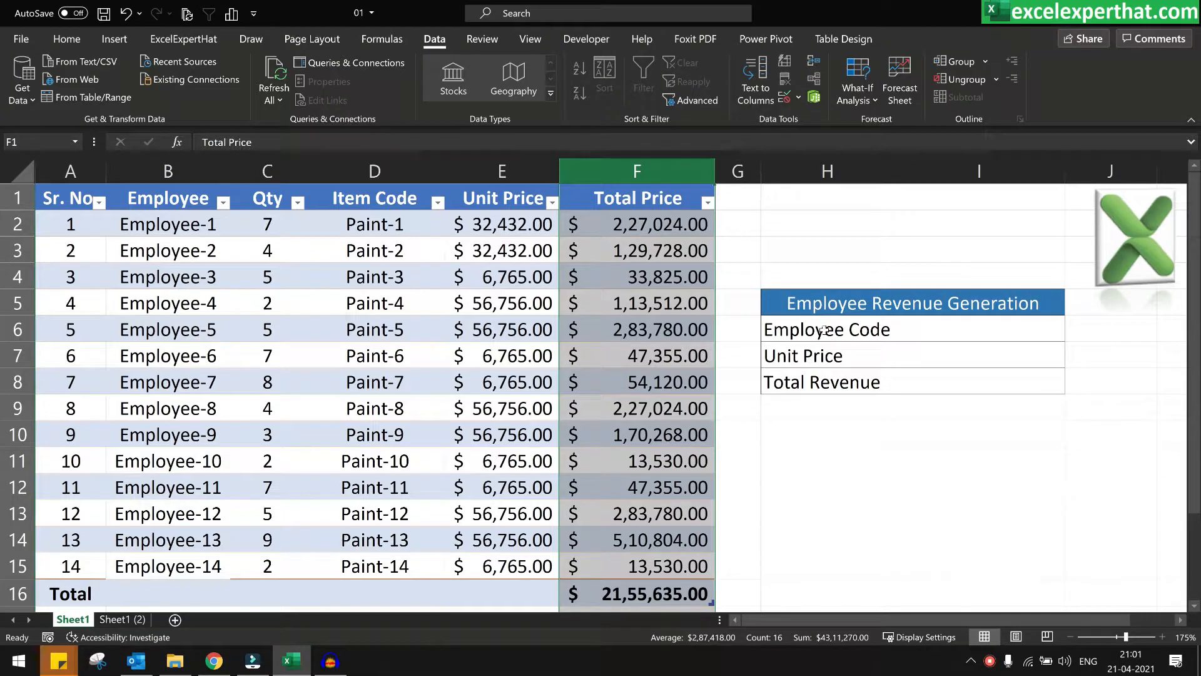
drag(829, 330, 899, 372)
click(856, 332)
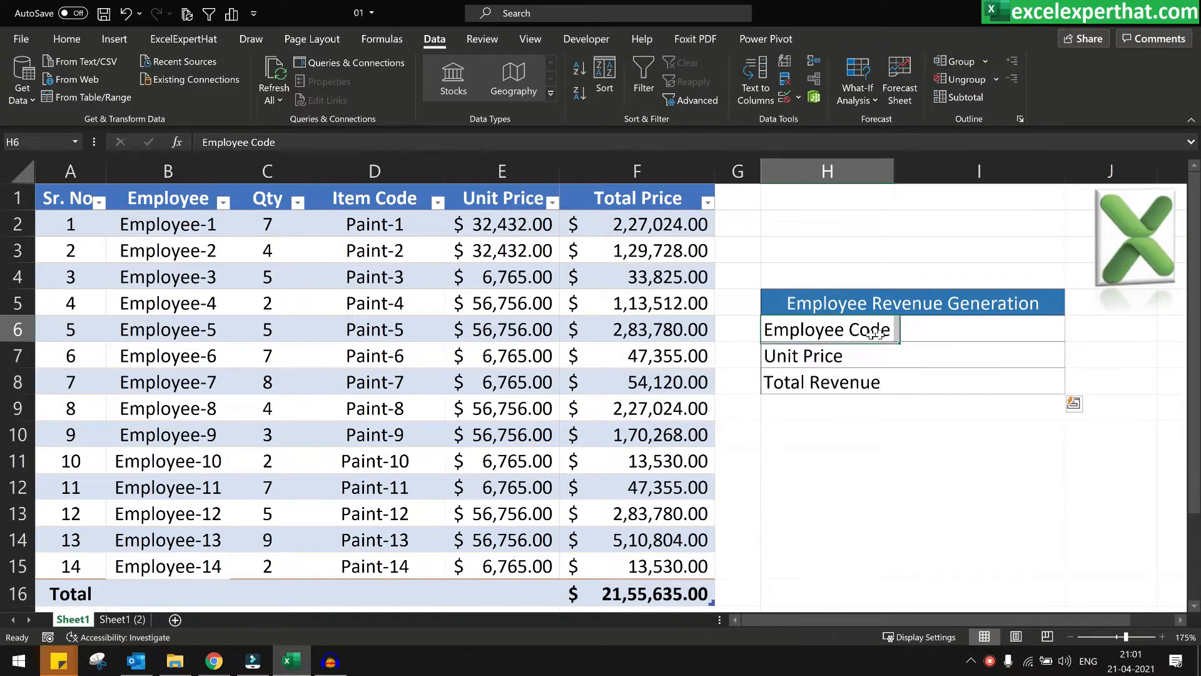
click(934, 332)
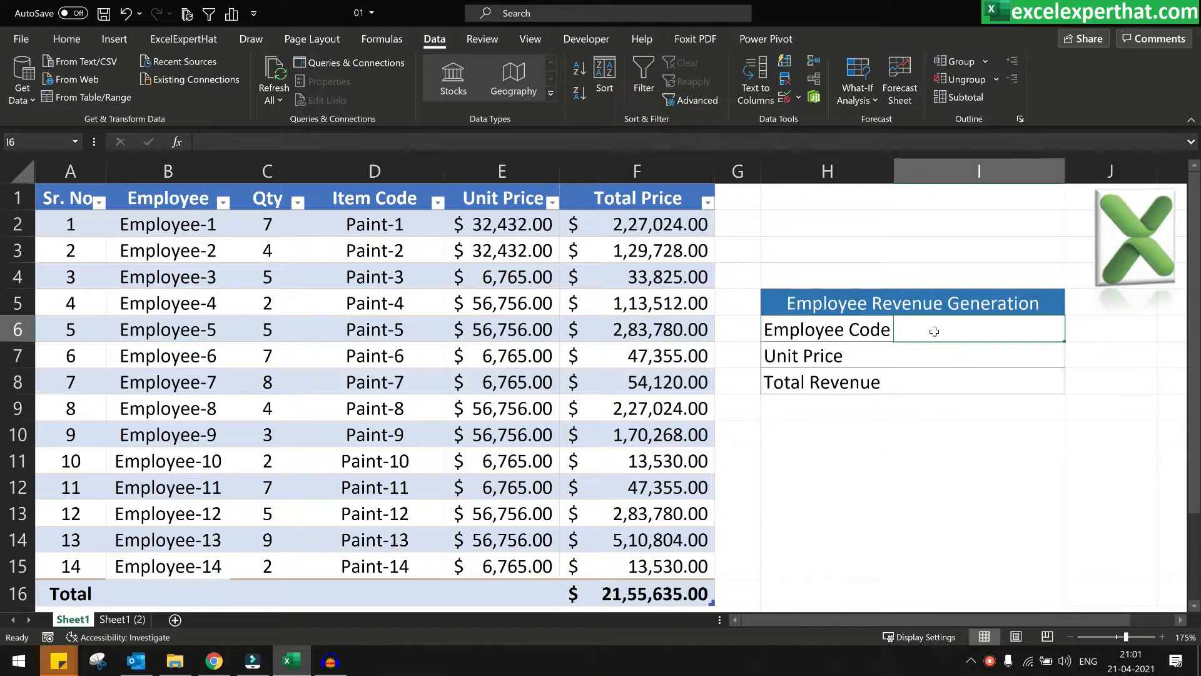
click(853, 358)
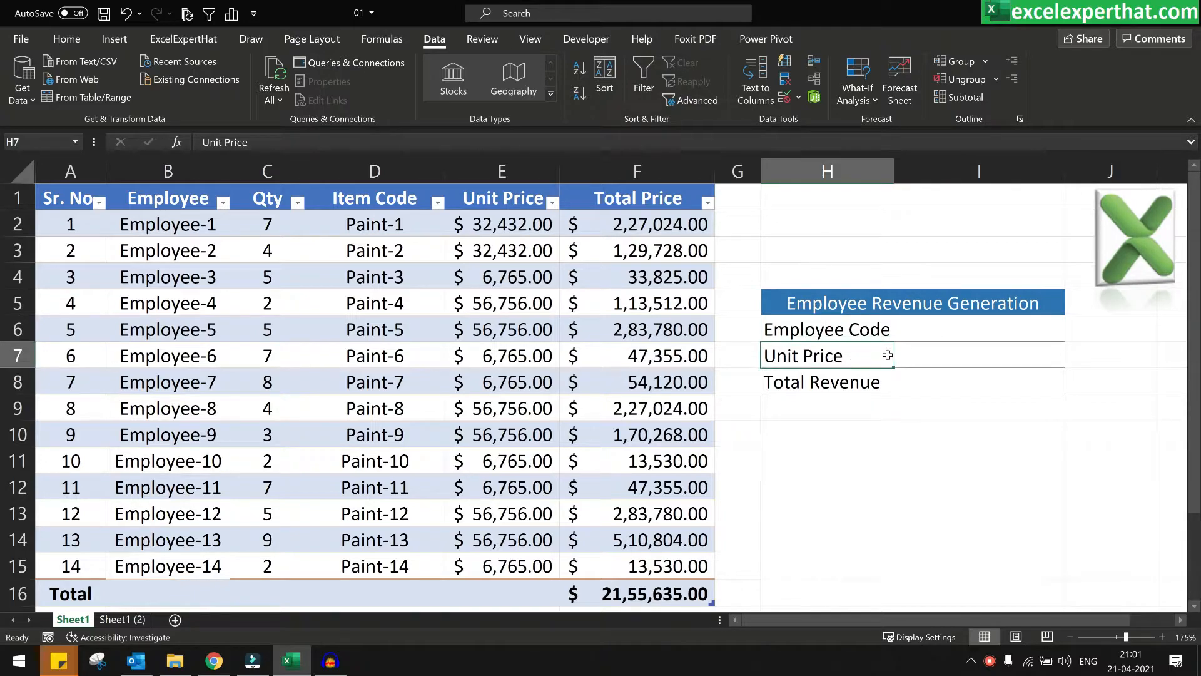
click(923, 353)
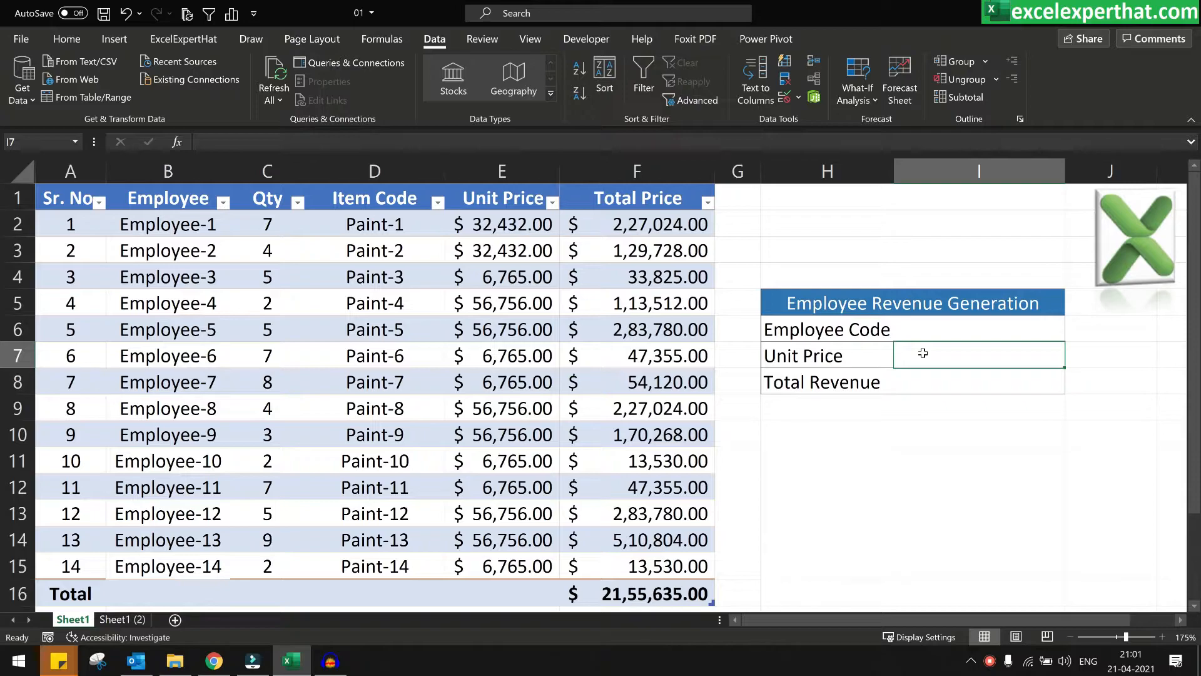
click(872, 383)
click(938, 381)
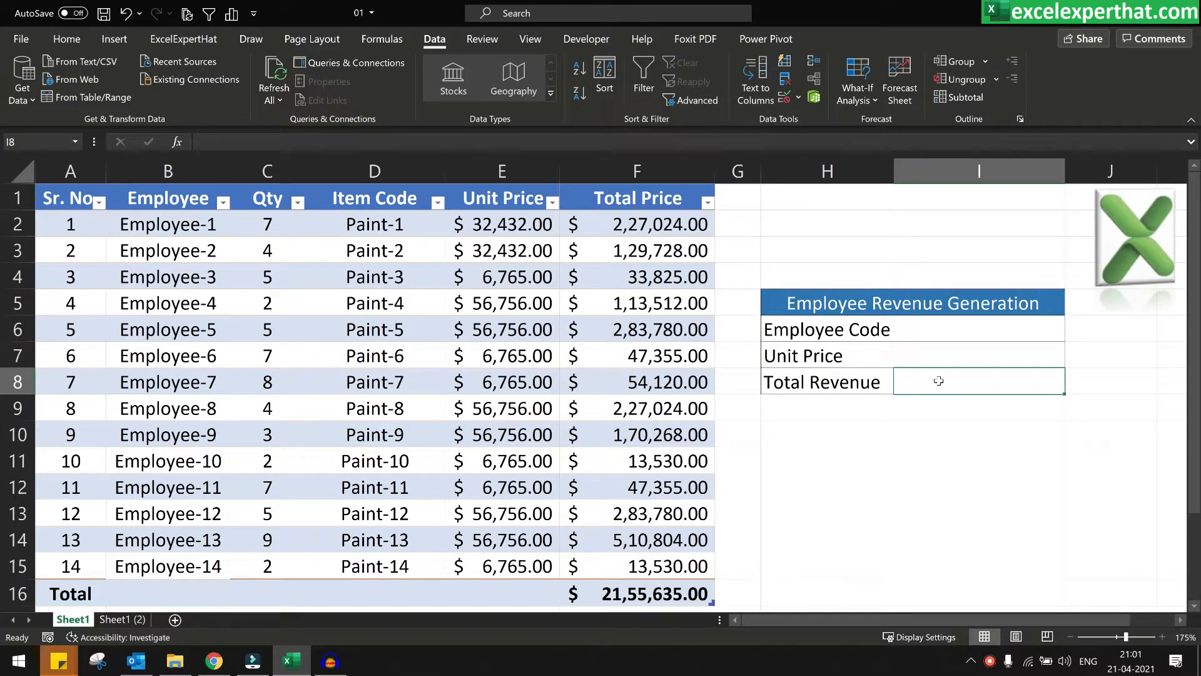
Add a List data validation to the Employee Code cell I6 with source =$B$2:$B$15, and check the entries in its dropdown.
click(933, 335)
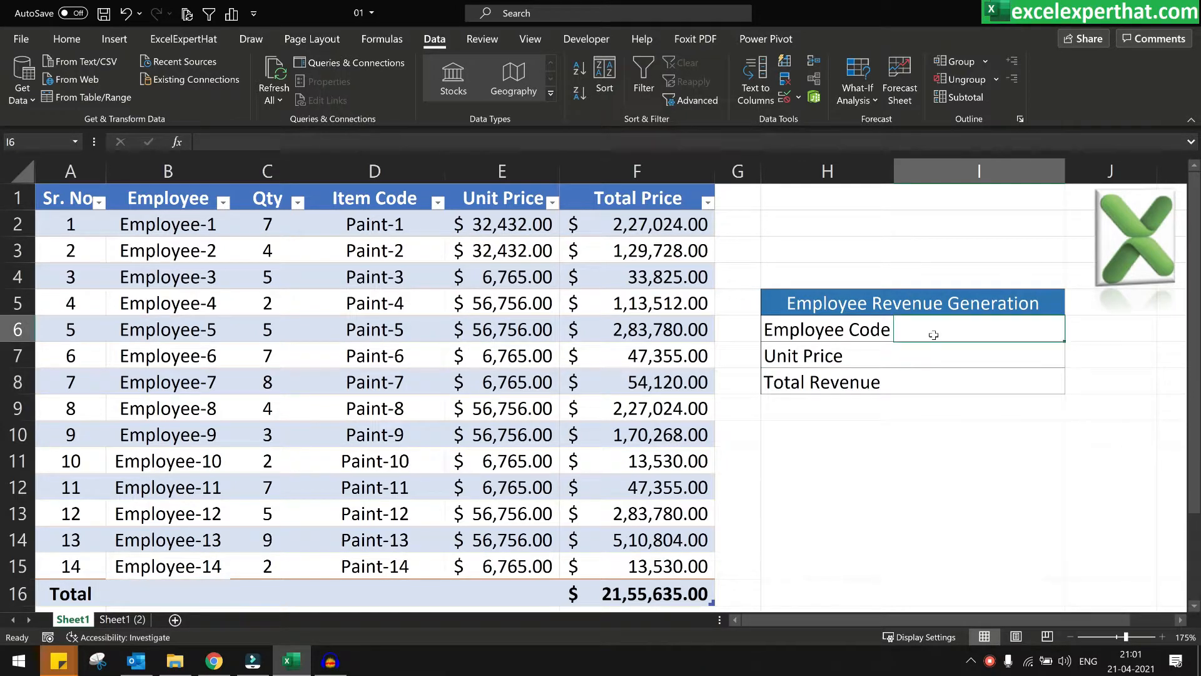
click(798, 95)
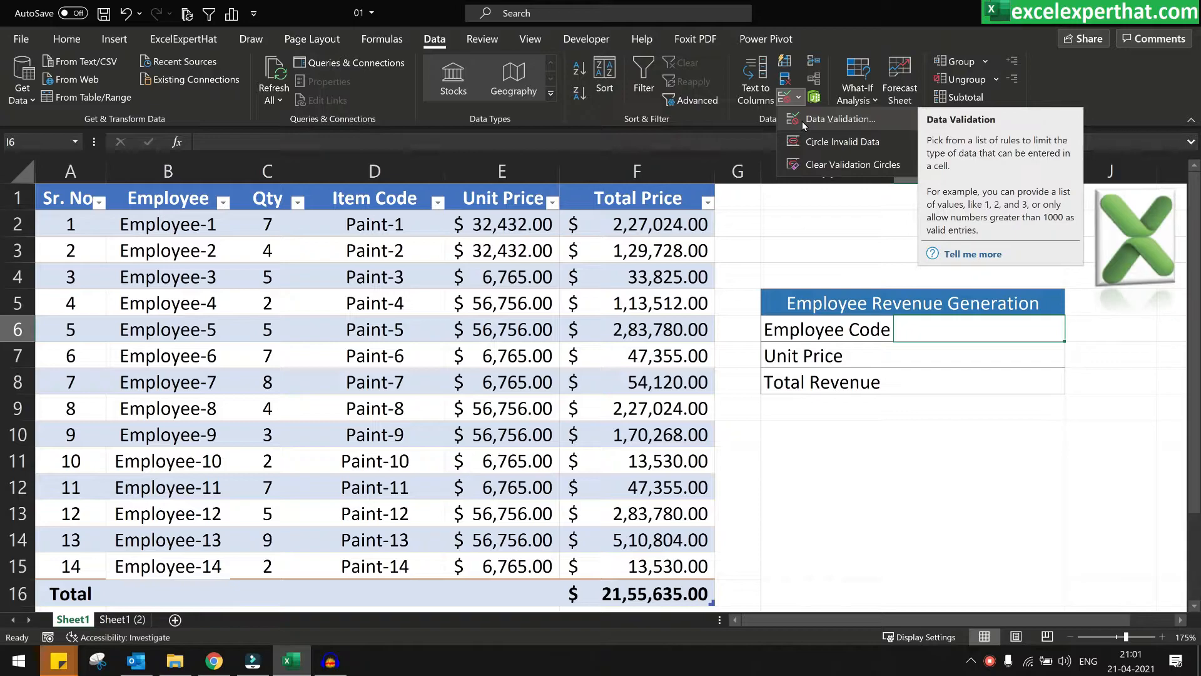
click(804, 120)
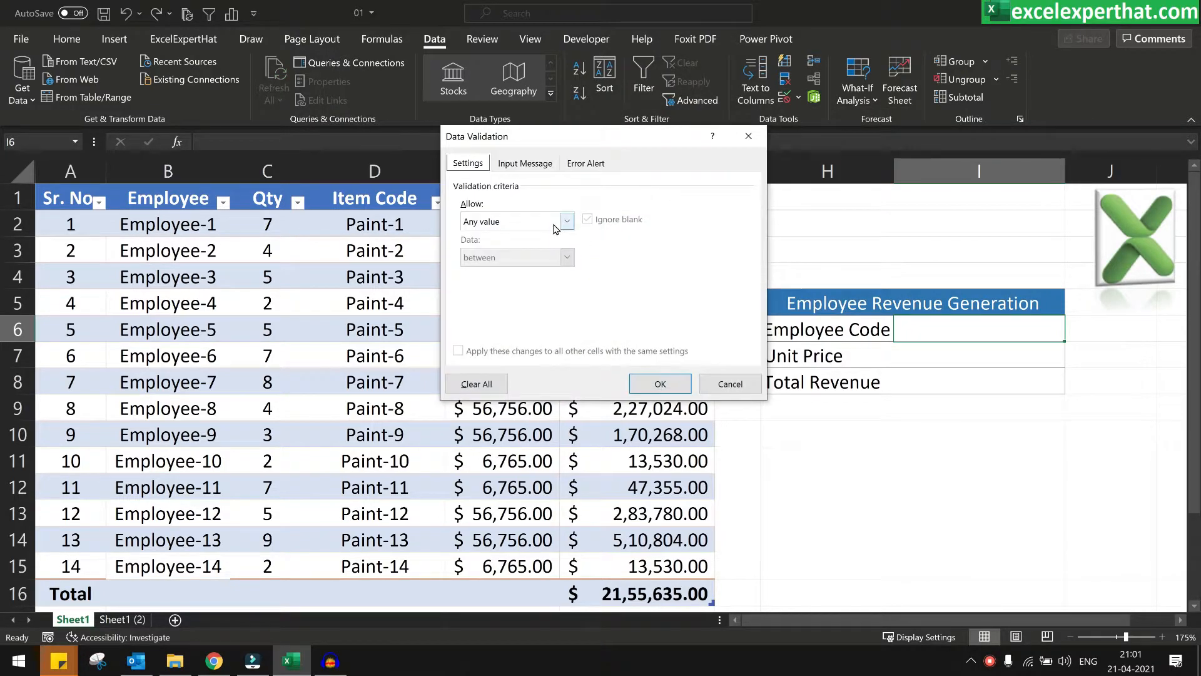
click(556, 221)
click(529, 272)
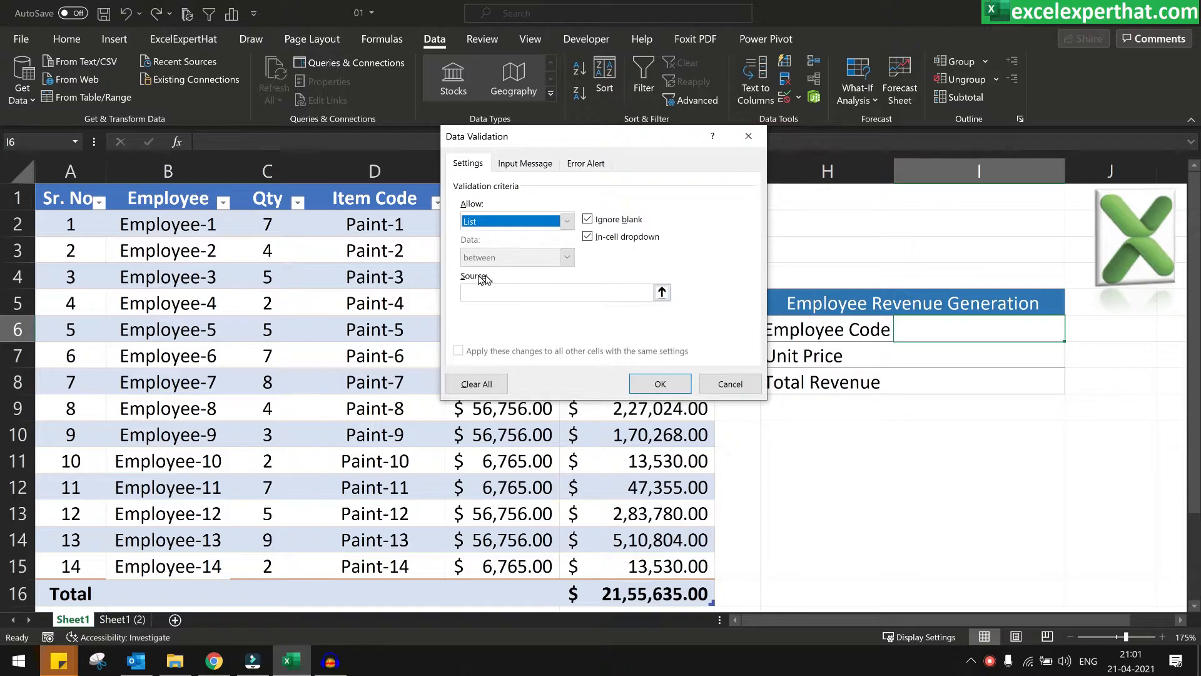
click(662, 293)
drag(209, 227, 162, 567)
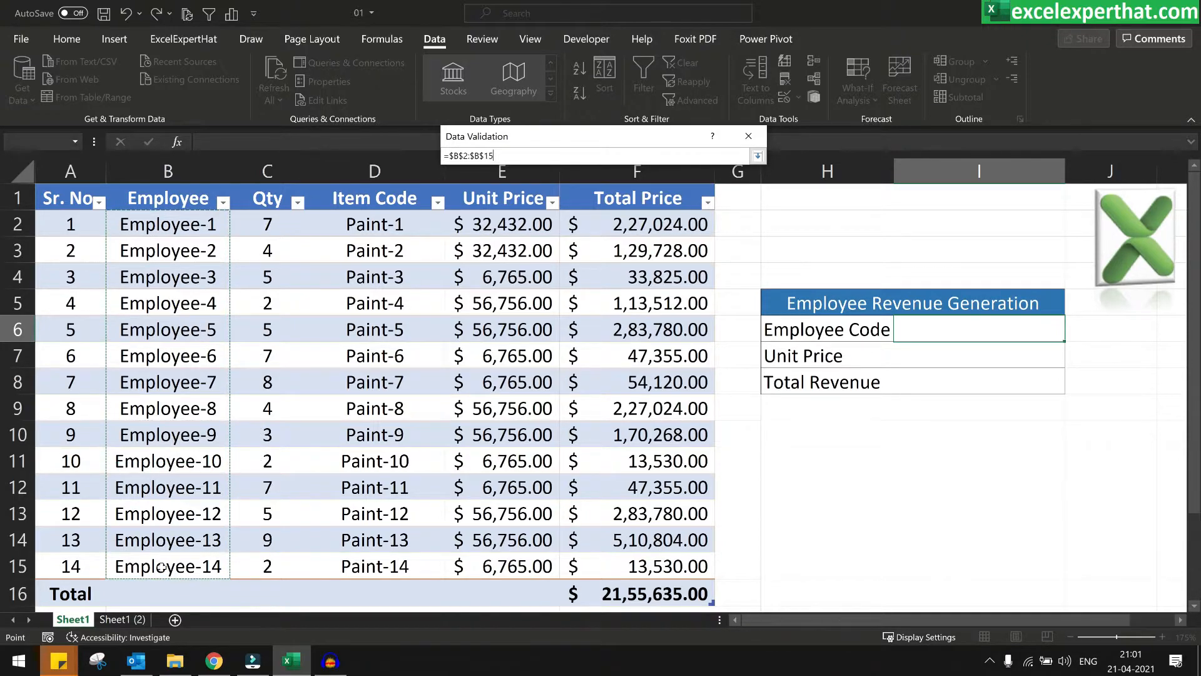
click(758, 156)
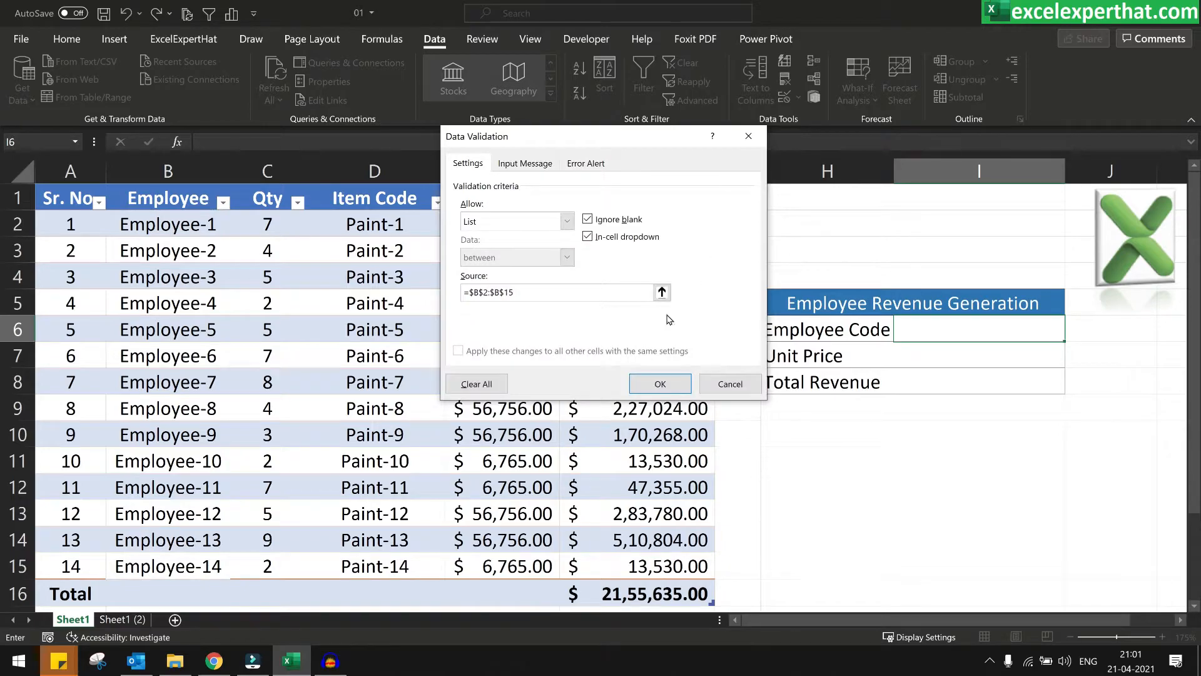
click(659, 383)
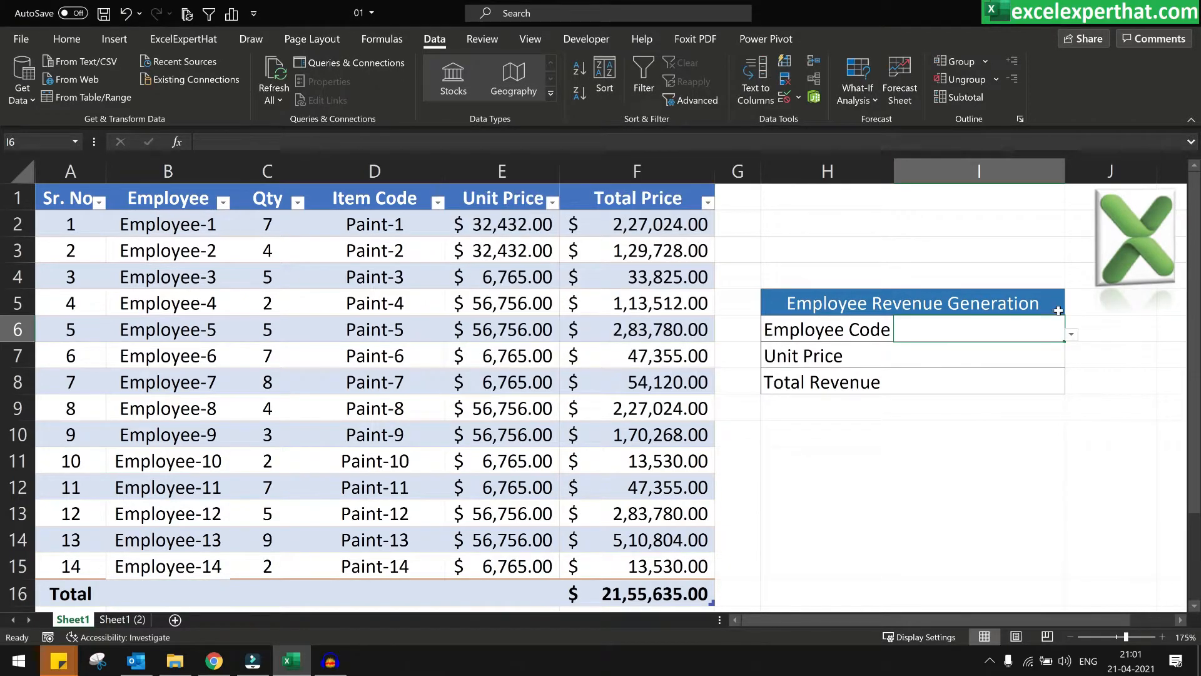
click(1072, 338)
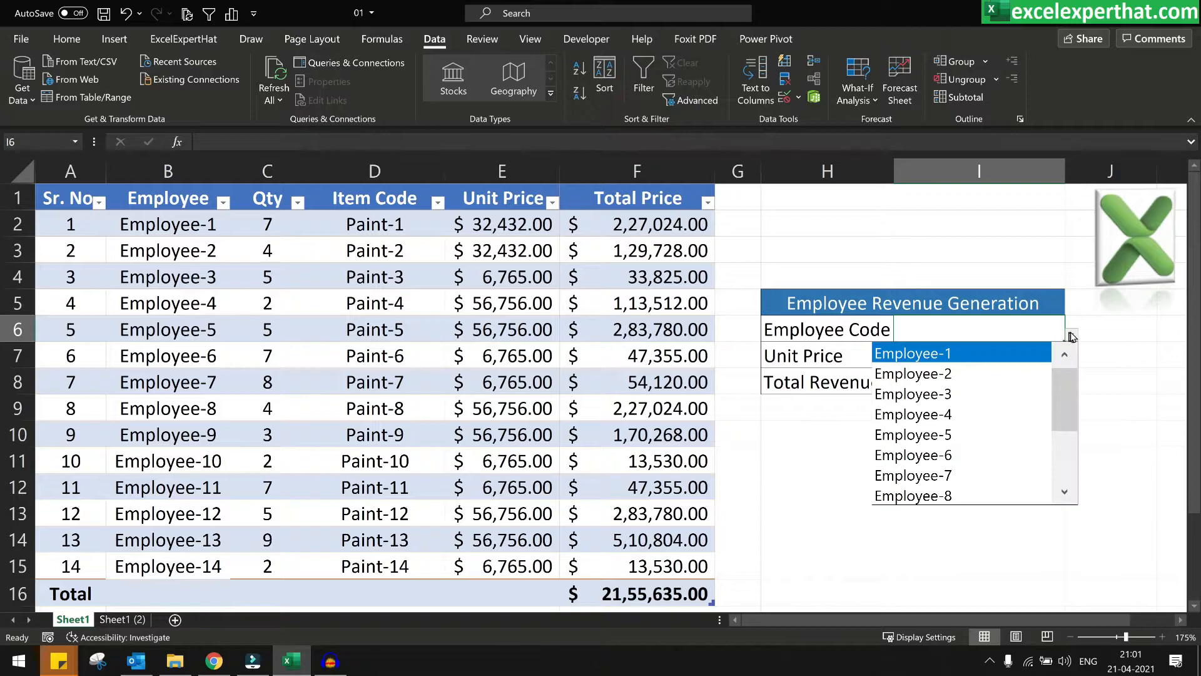
drag(1068, 404, 1064, 456)
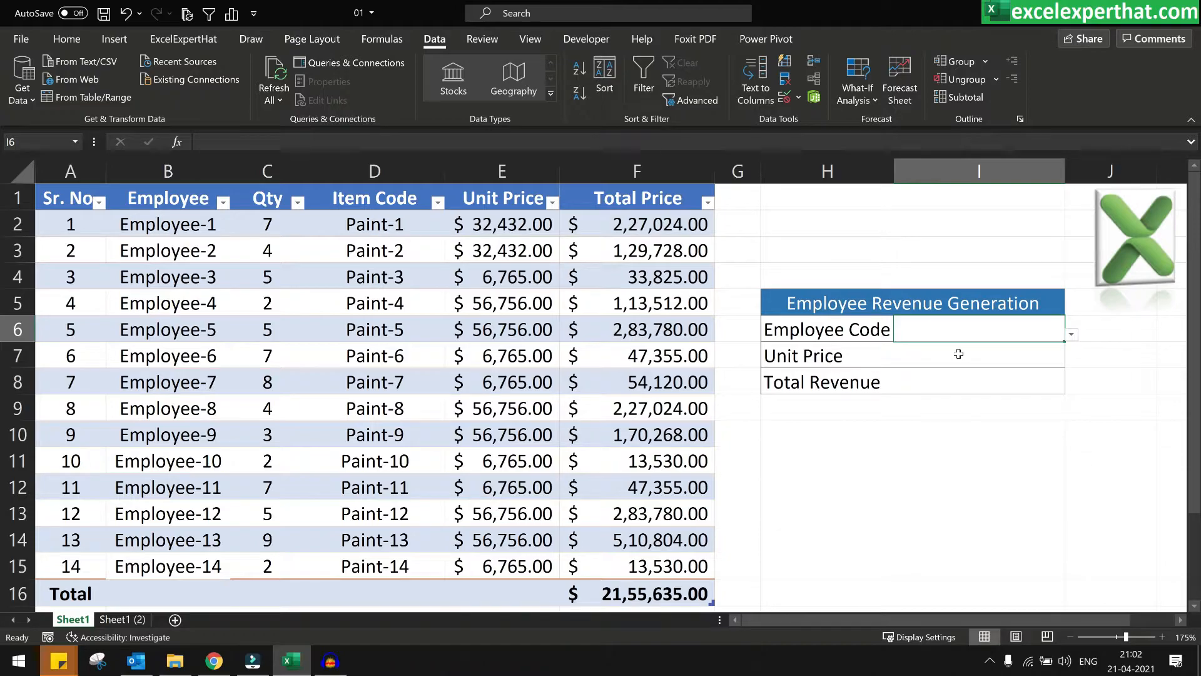
Enter the formula =VLOOKUP(I6,B2:F15,4,0) in the Unit Price cell I7.
click(959, 354)
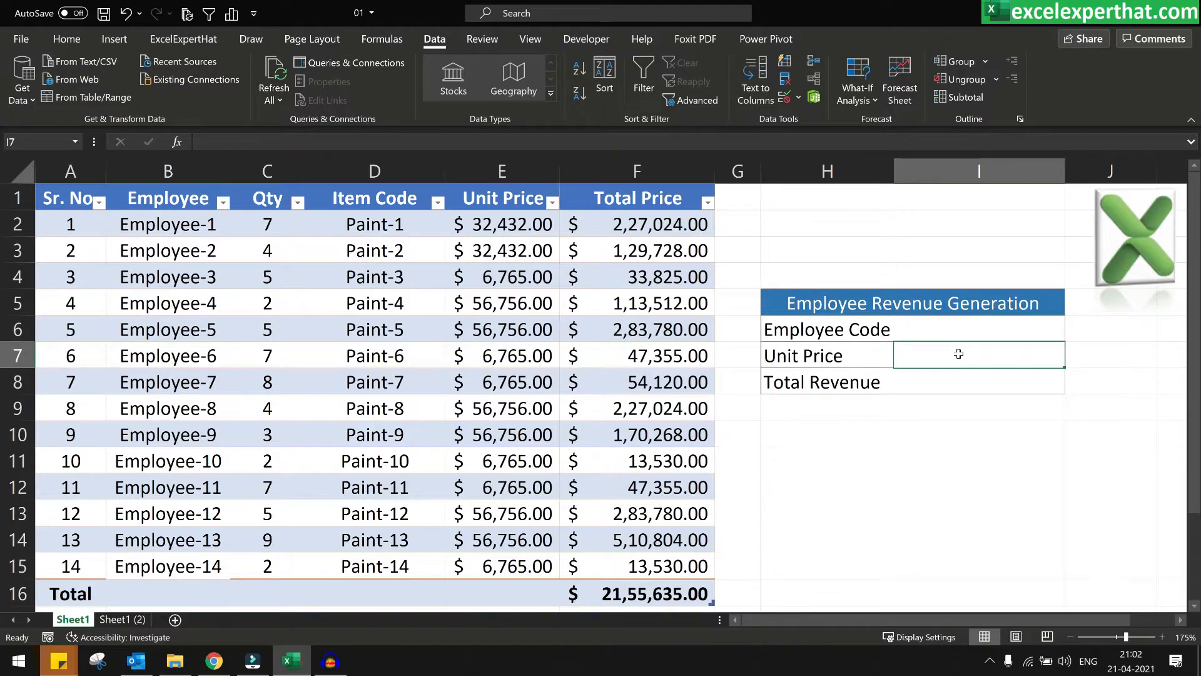
text(=)
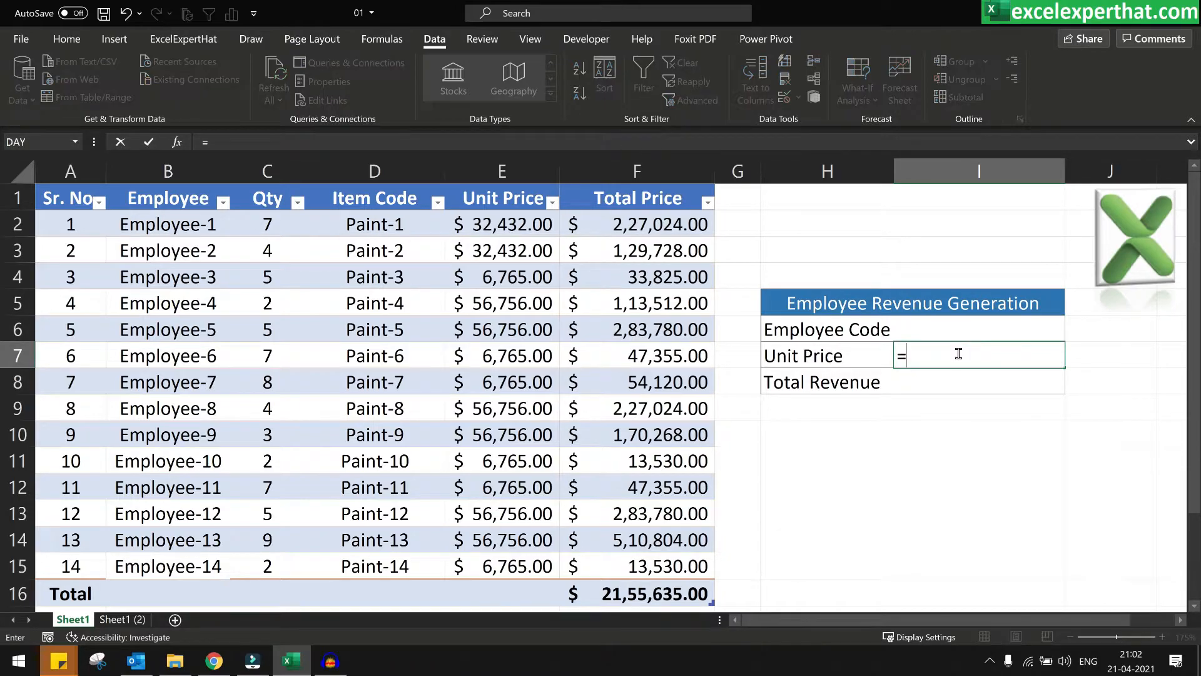
text(vlook)
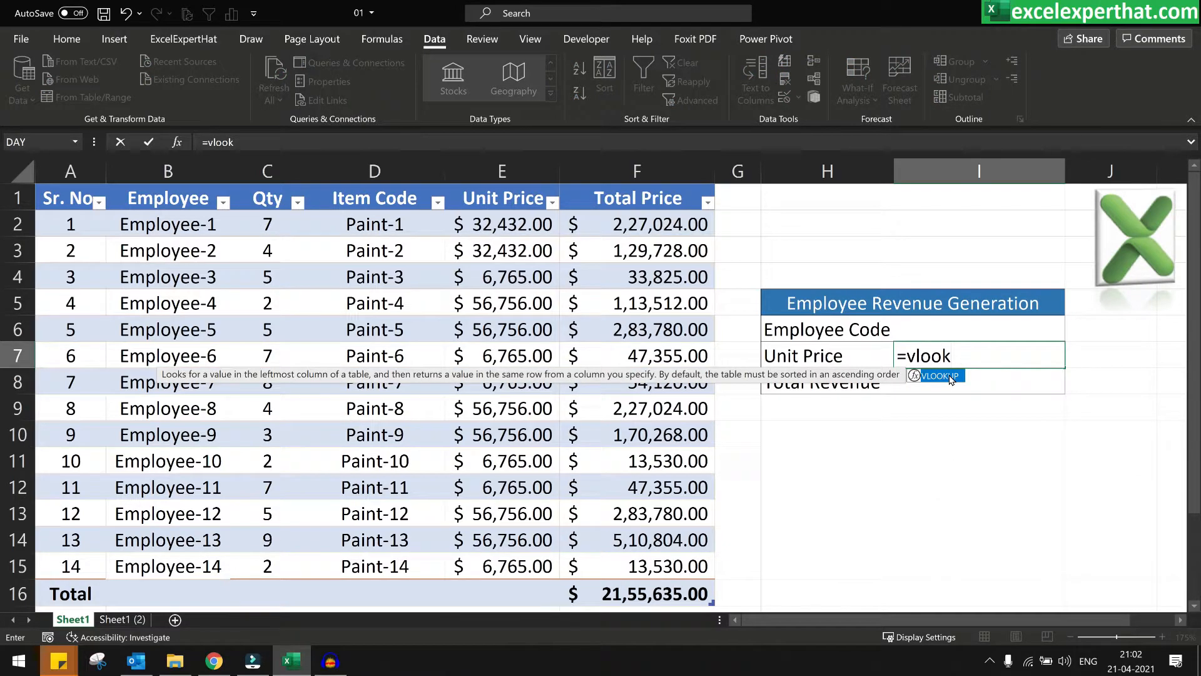
double_click(950, 376)
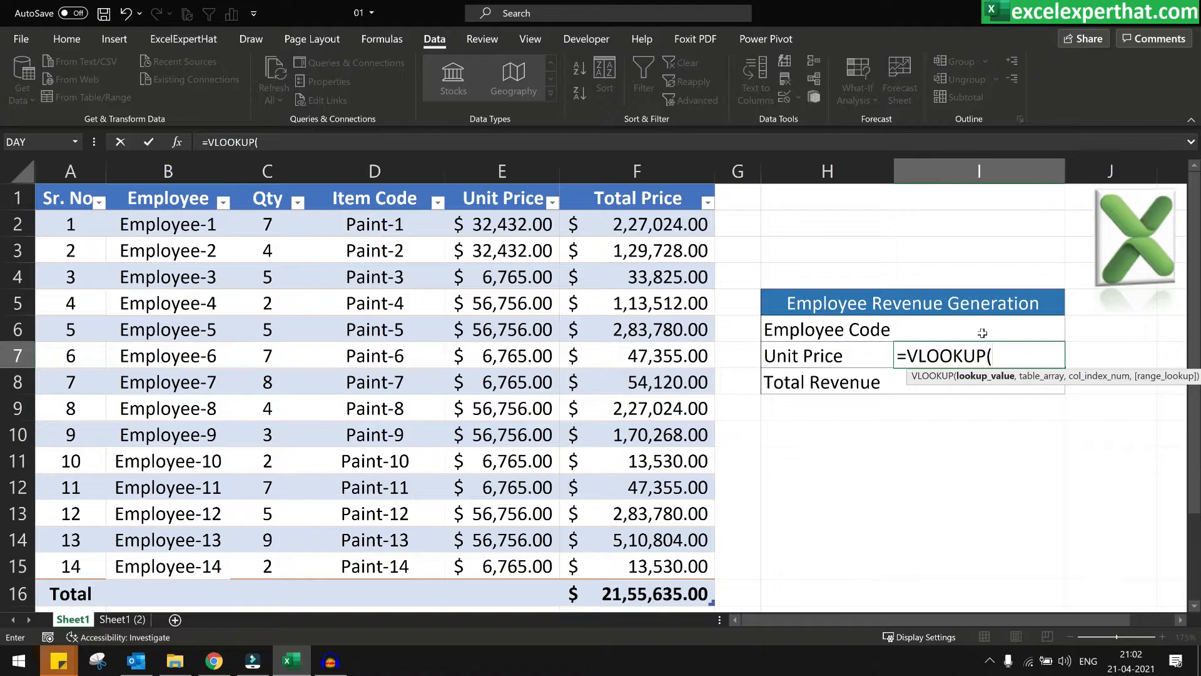
click(982, 332)
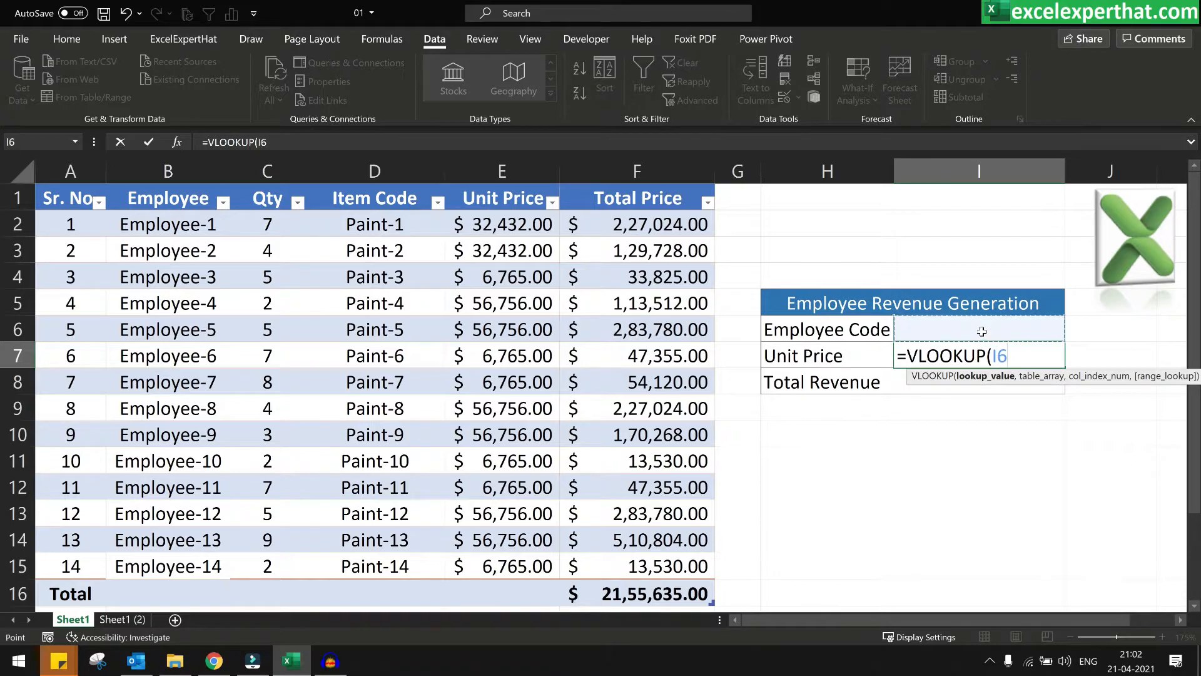
text(,)
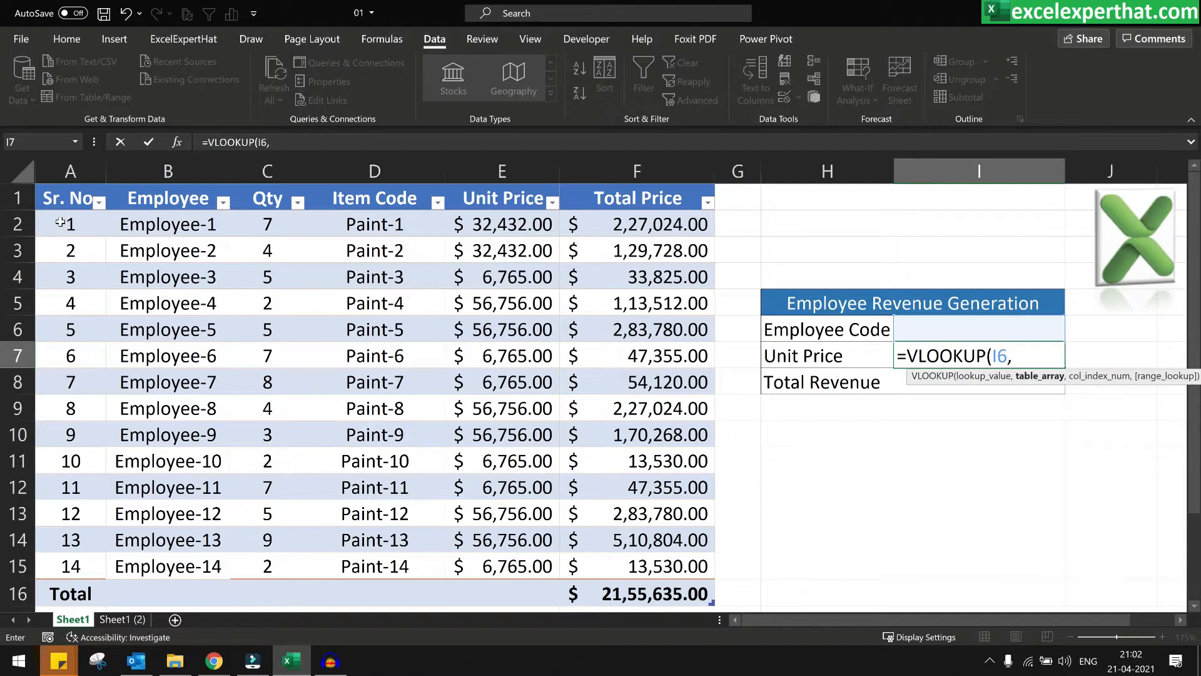
drag(60, 223, 634, 571)
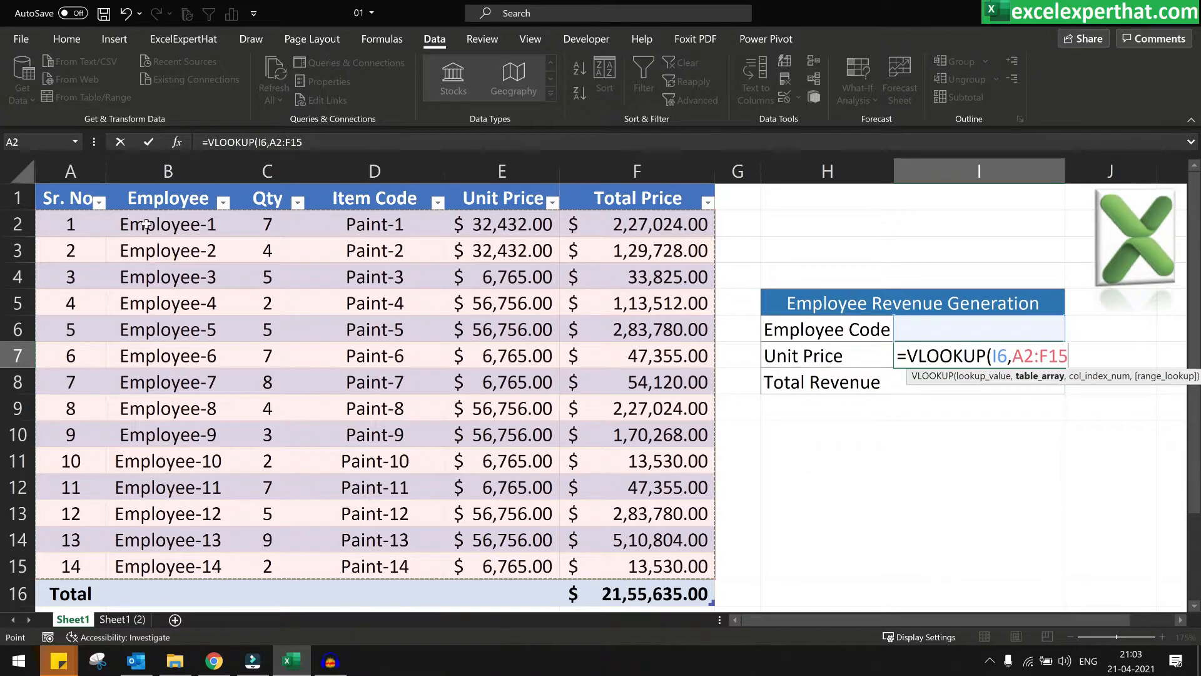
drag(145, 224, 641, 566)
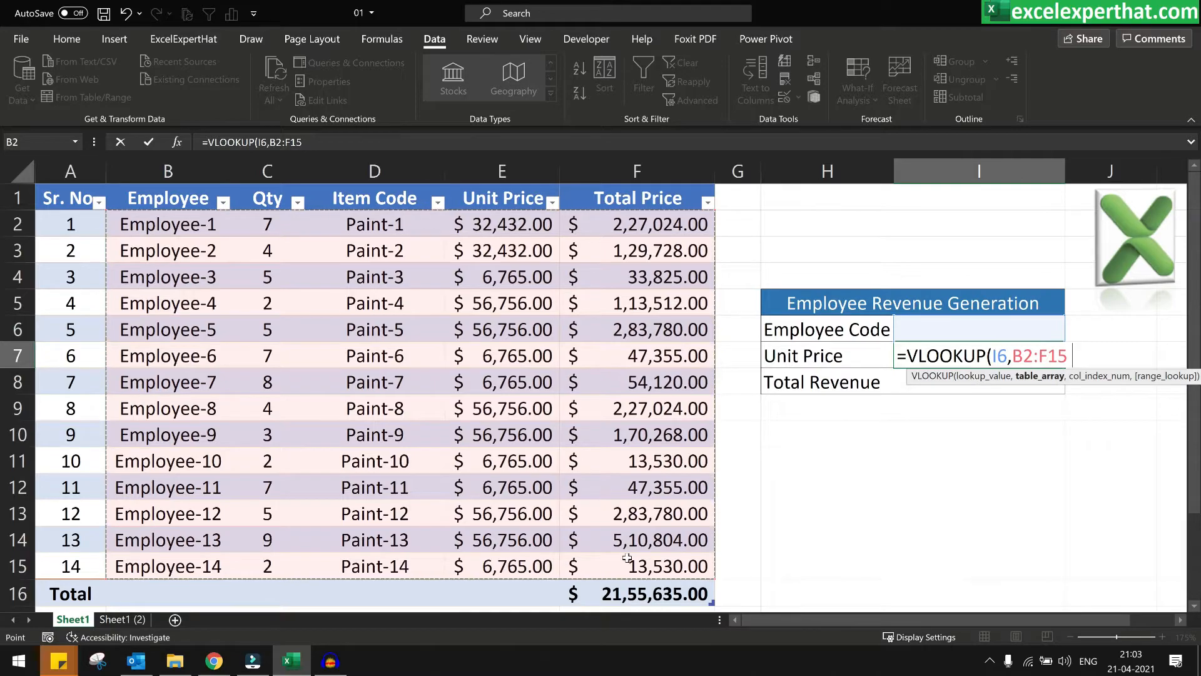
text(,)
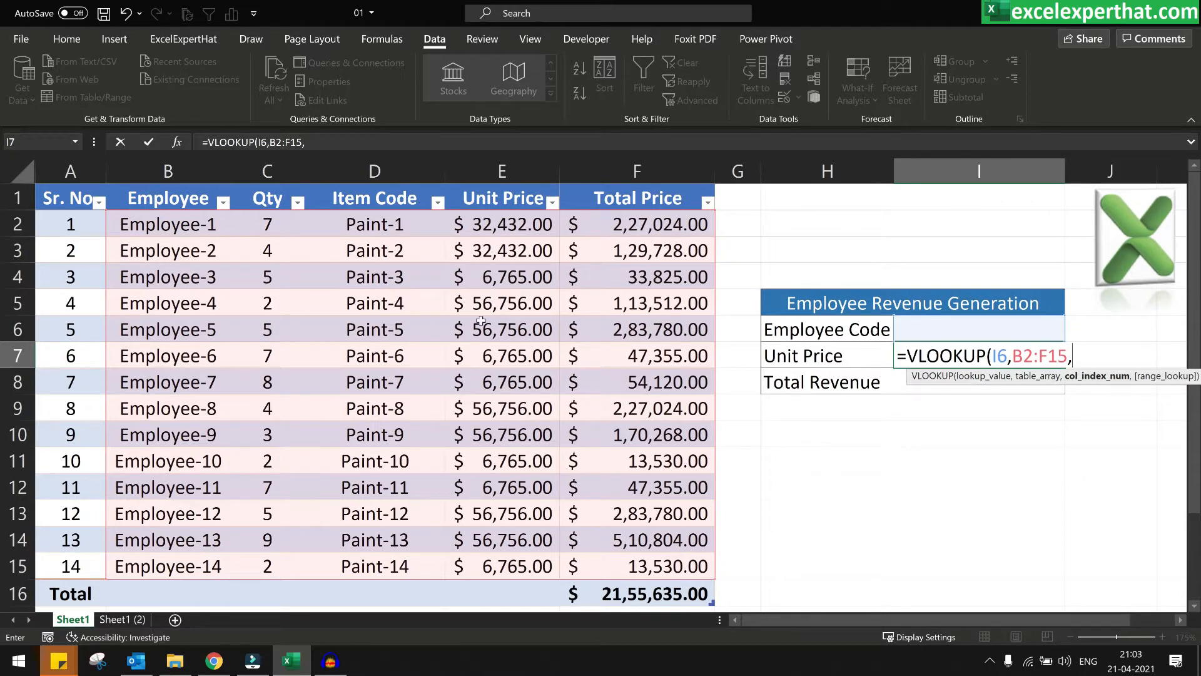
text(4,)
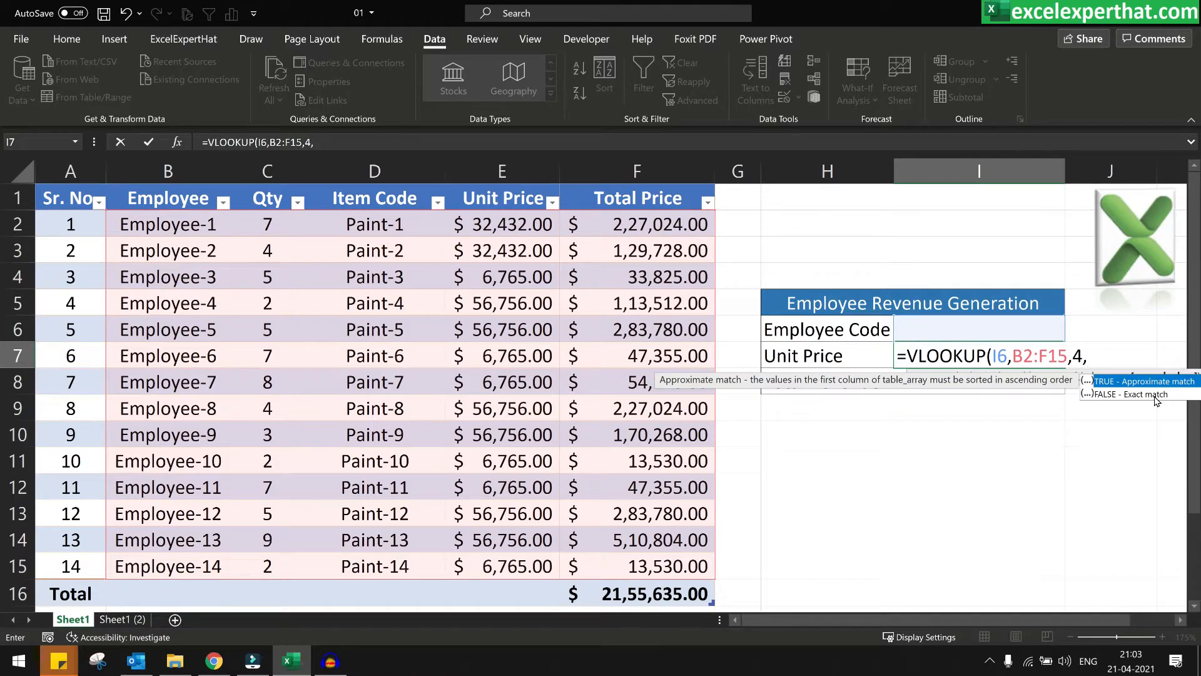
text(0))
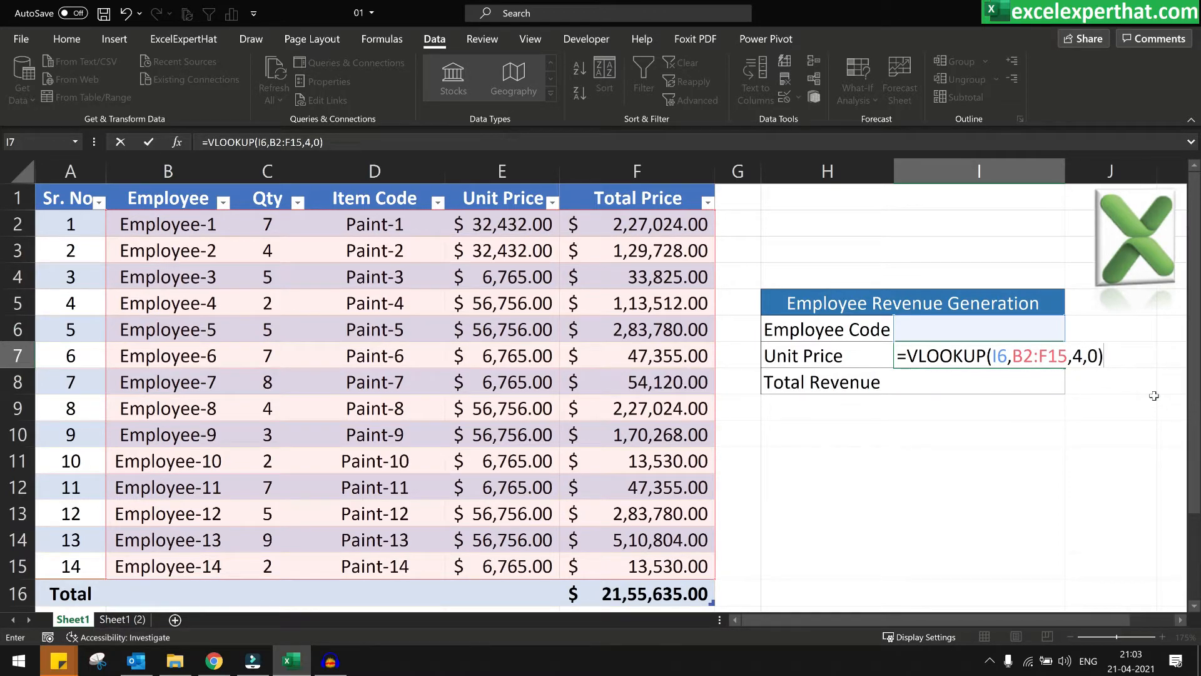
key(Return)
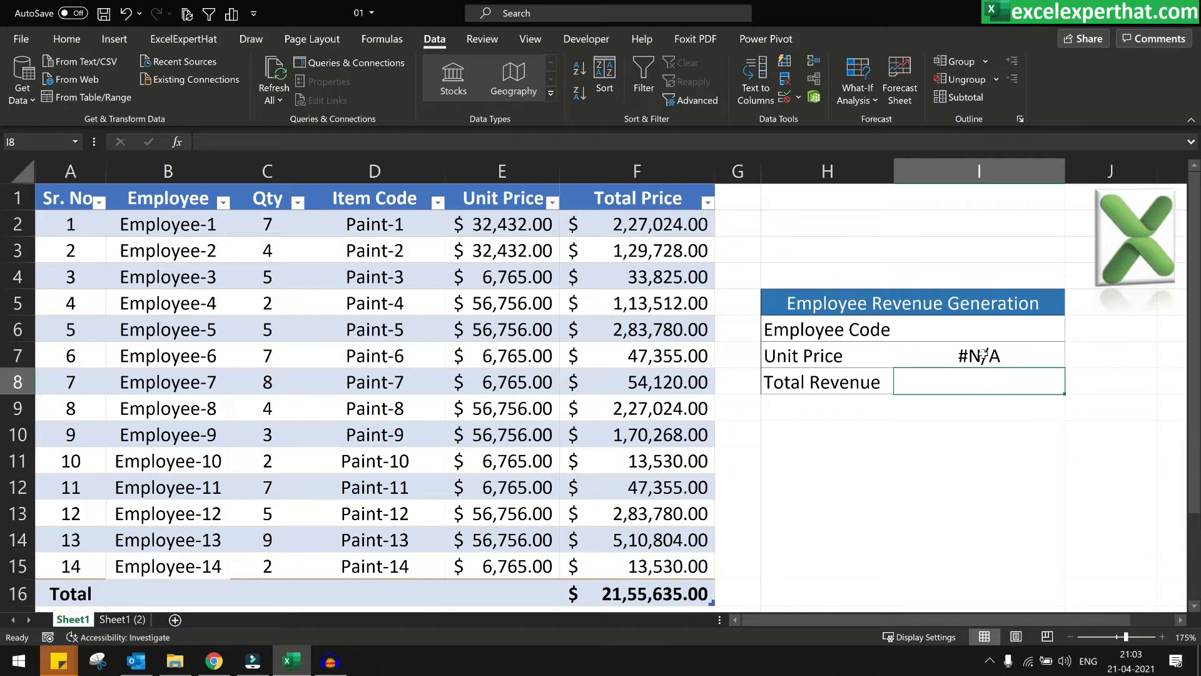
Choose Employee-1 as the employee code in cell I6.
click(985, 329)
click(1070, 336)
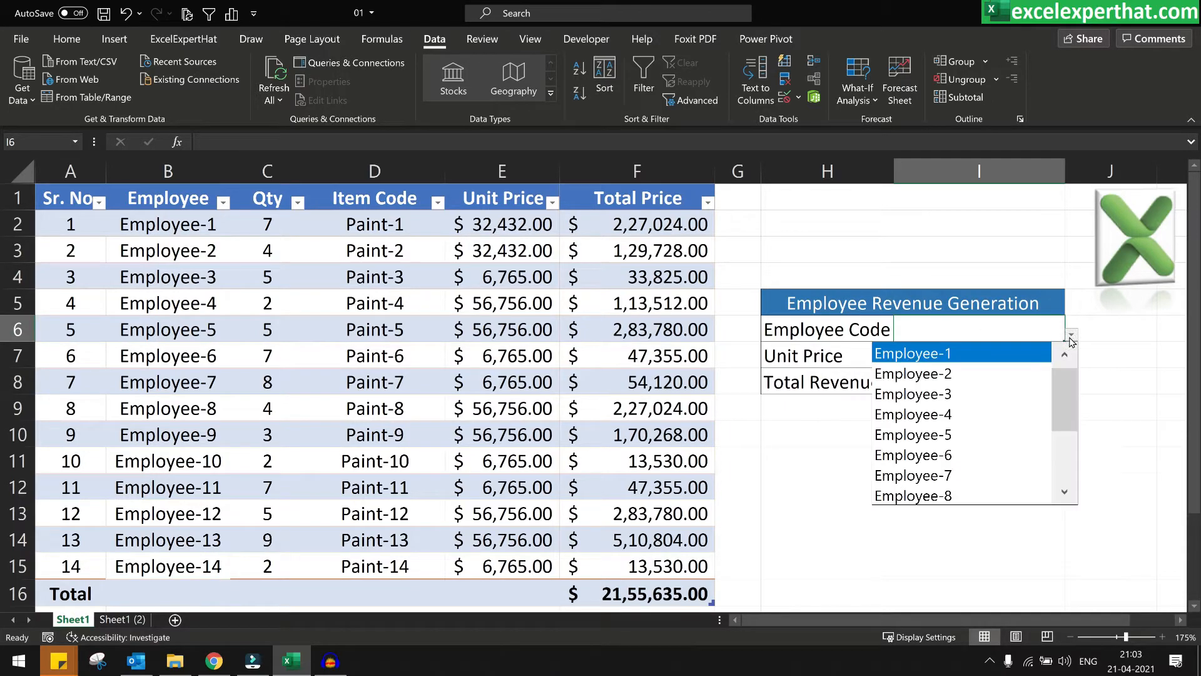
click(987, 352)
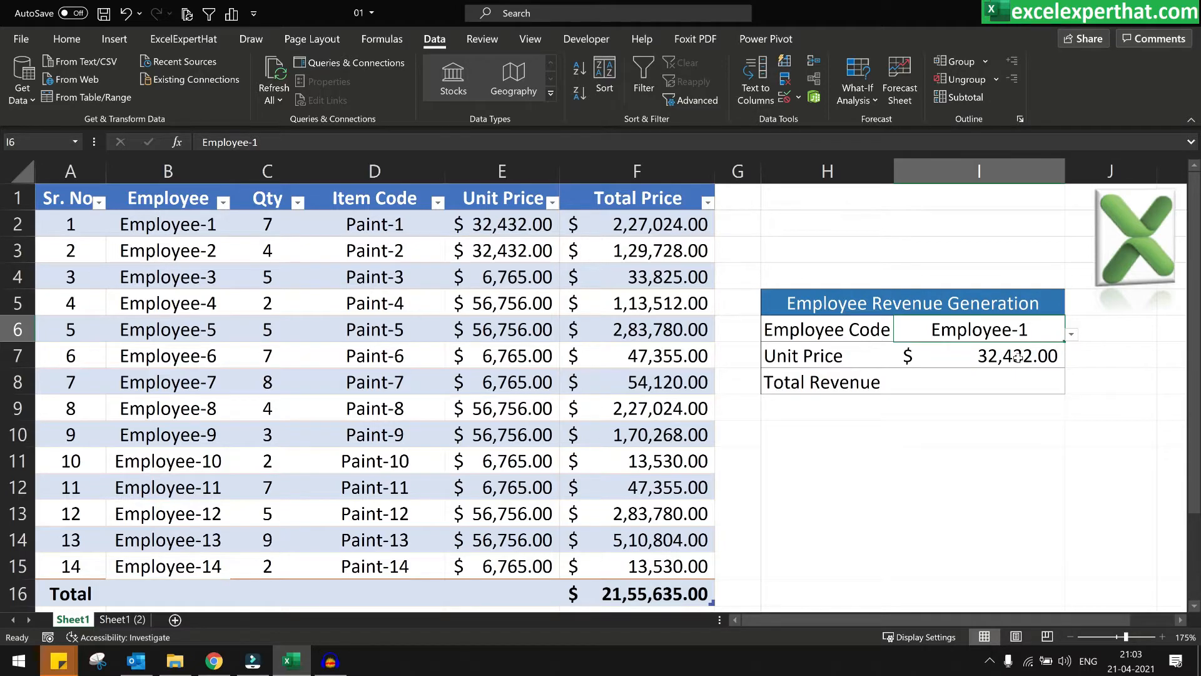
Enter the formula =VLOOKUP(I6,B2:F15,5,0) in the Total Revenue cell I8.
click(1011, 384)
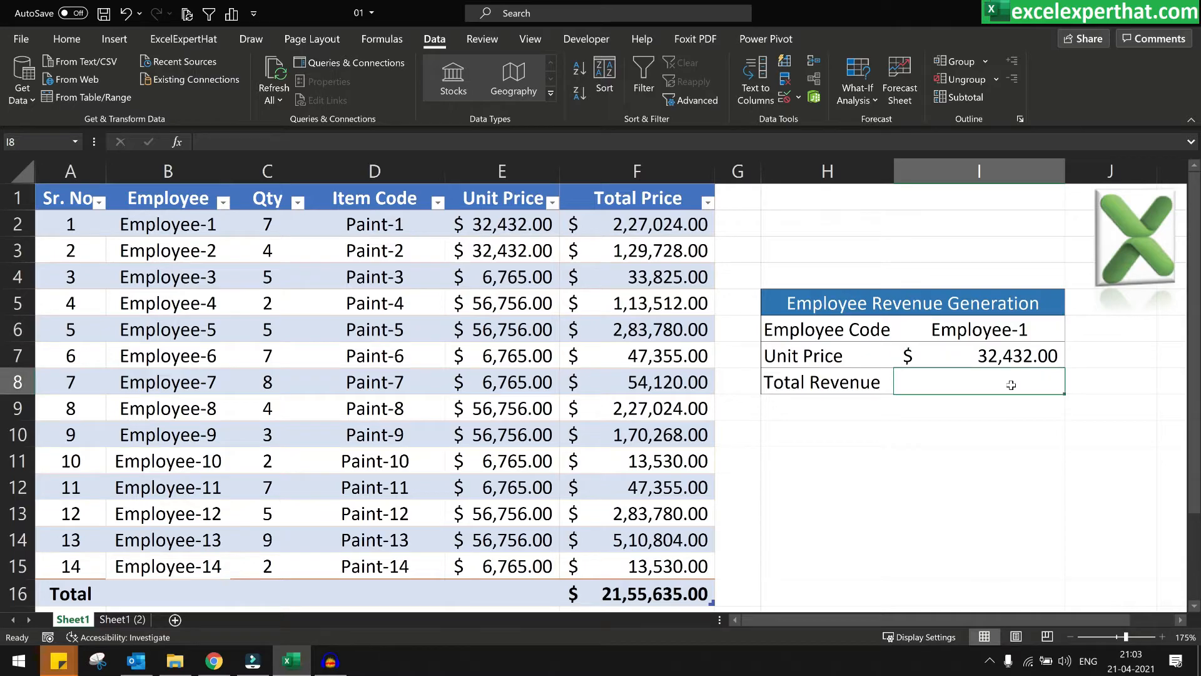
text(=vlook)
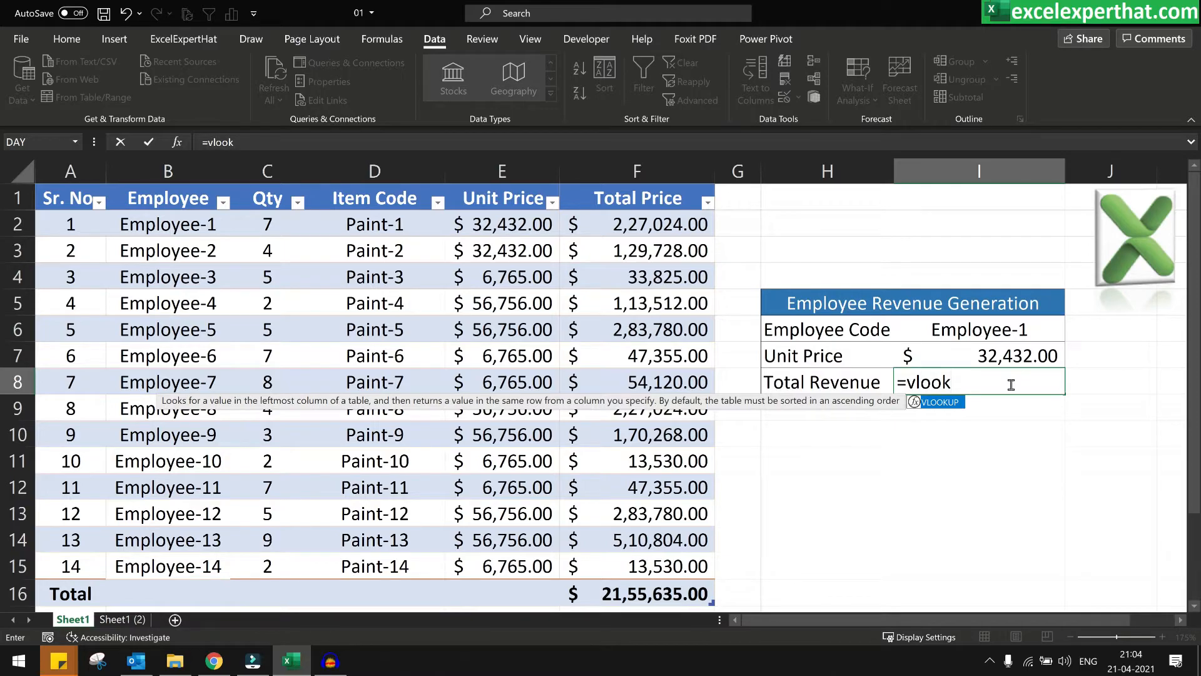
double_click(950, 406)
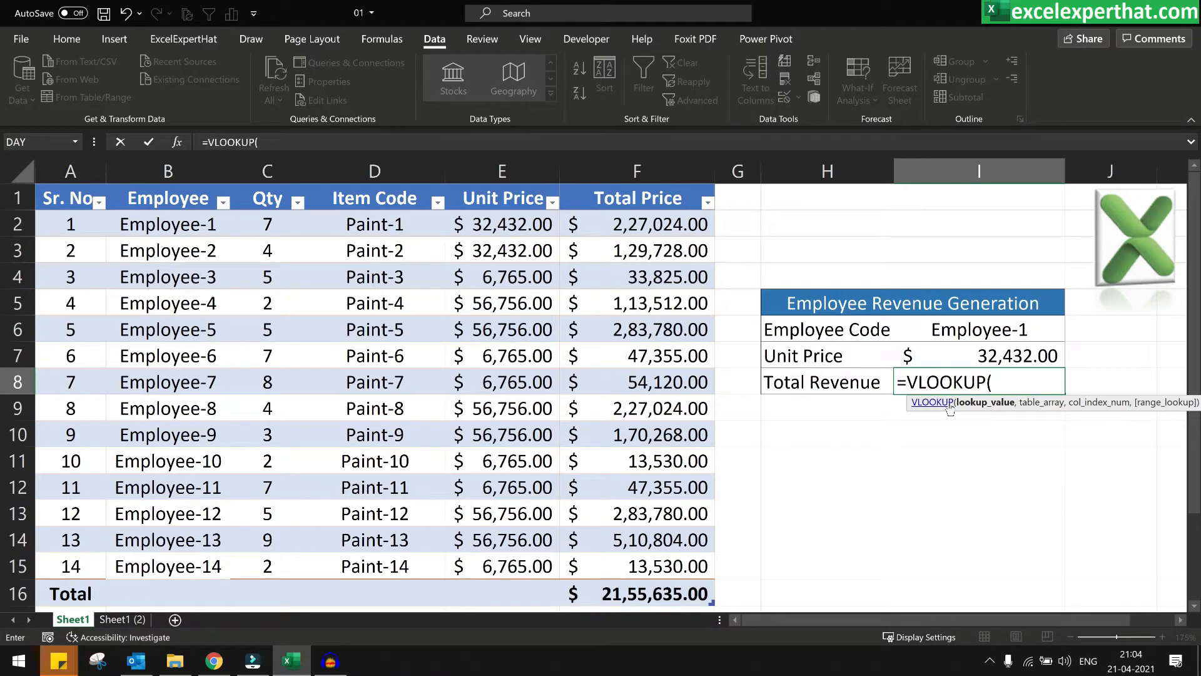
click(968, 328)
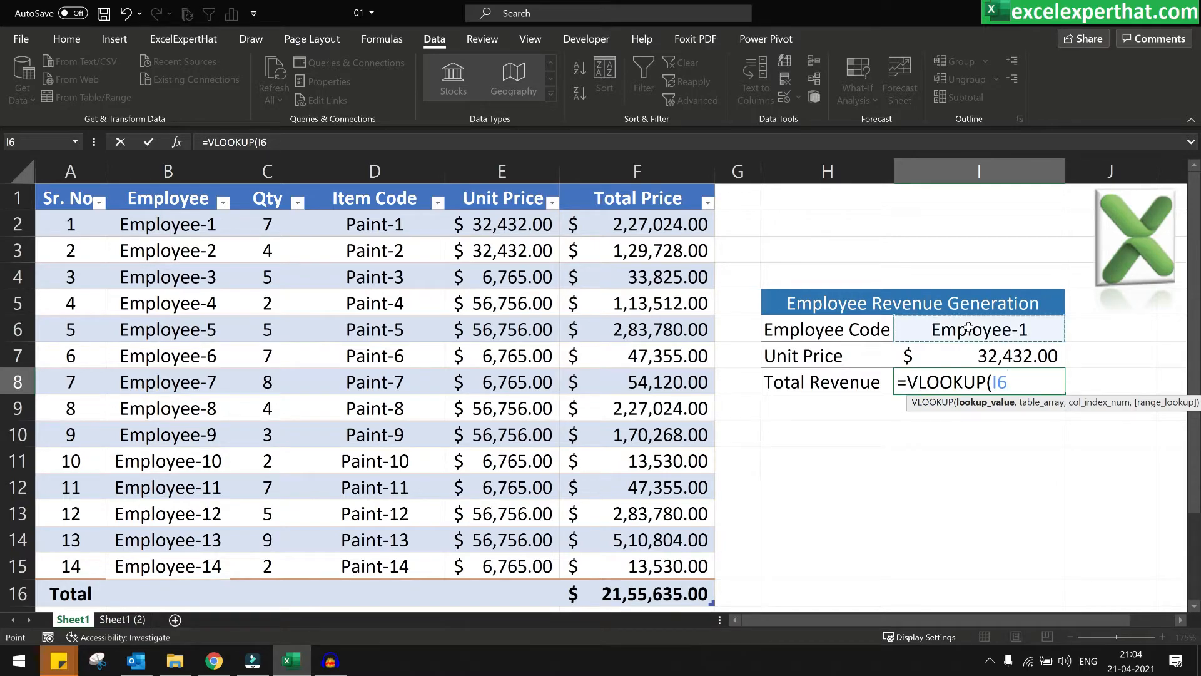
text(,)
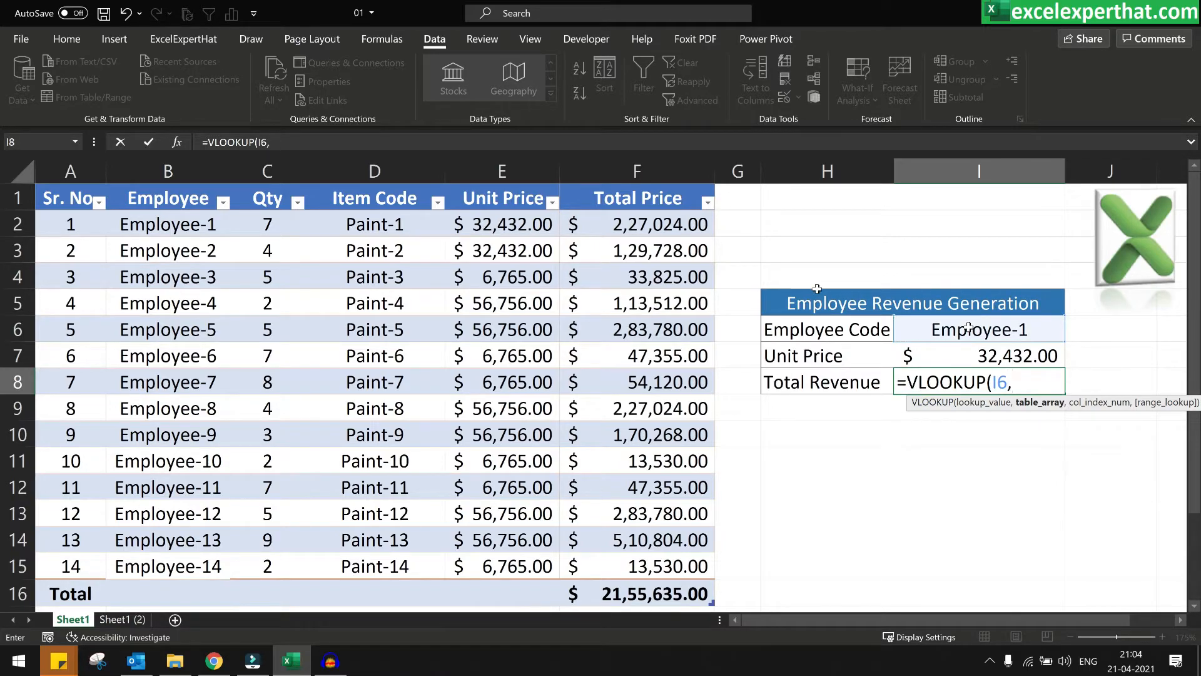
drag(134, 225, 644, 564)
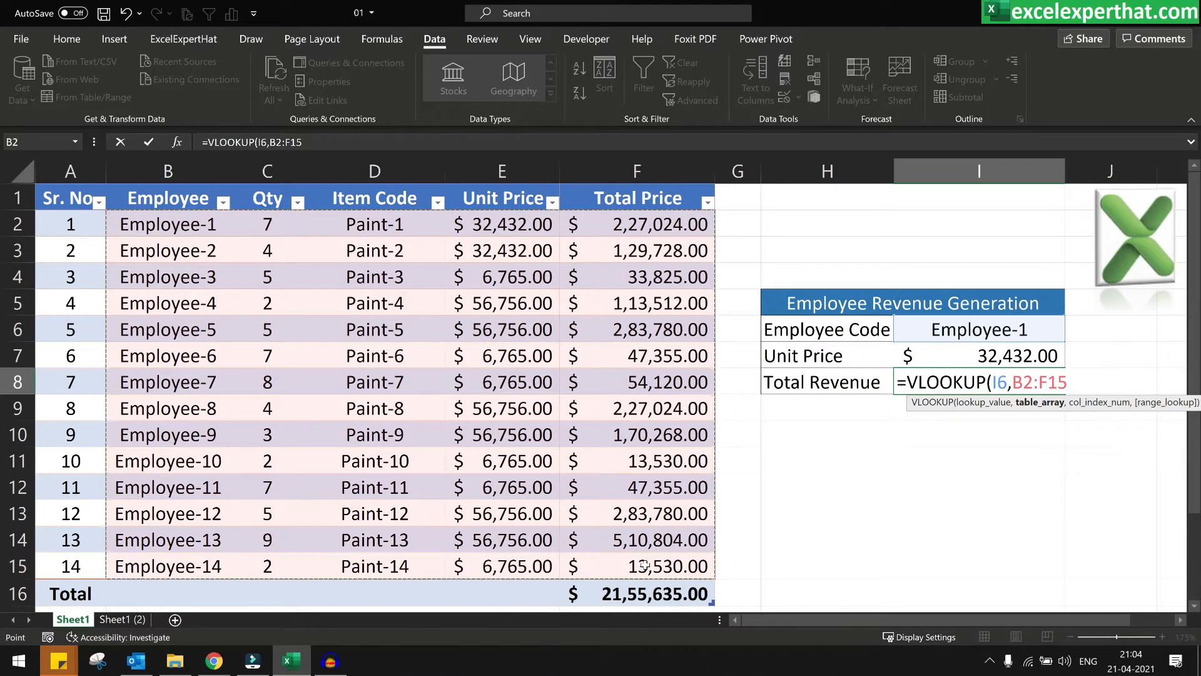
text(,)
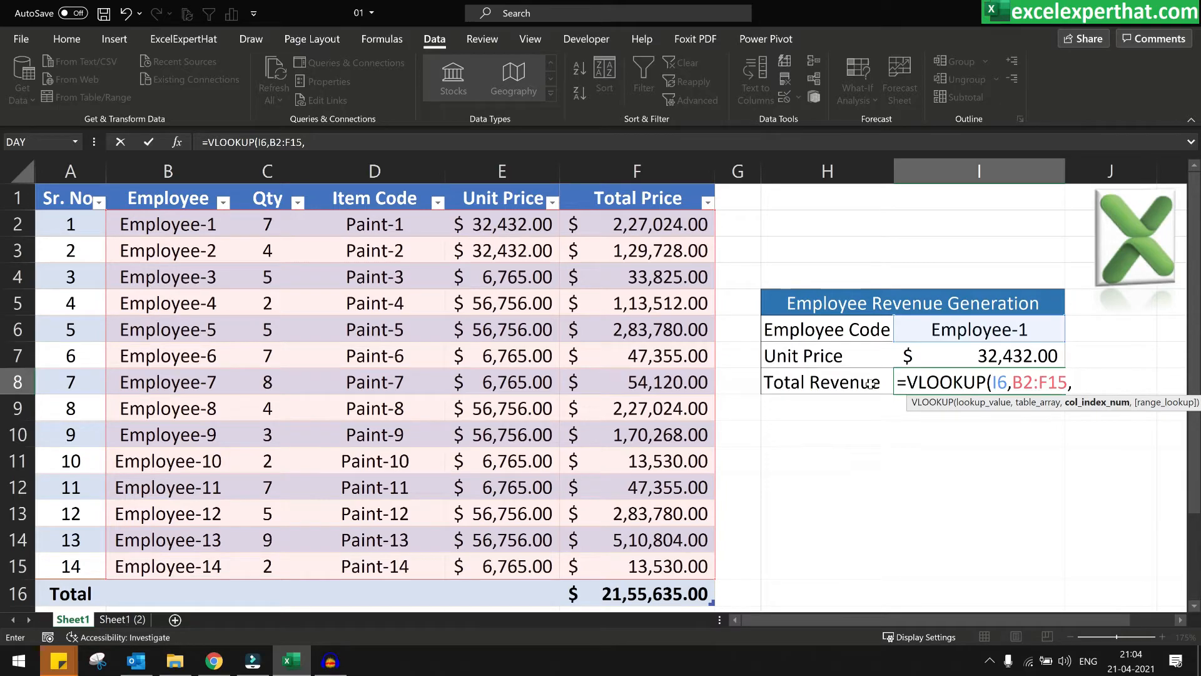
text(5,)
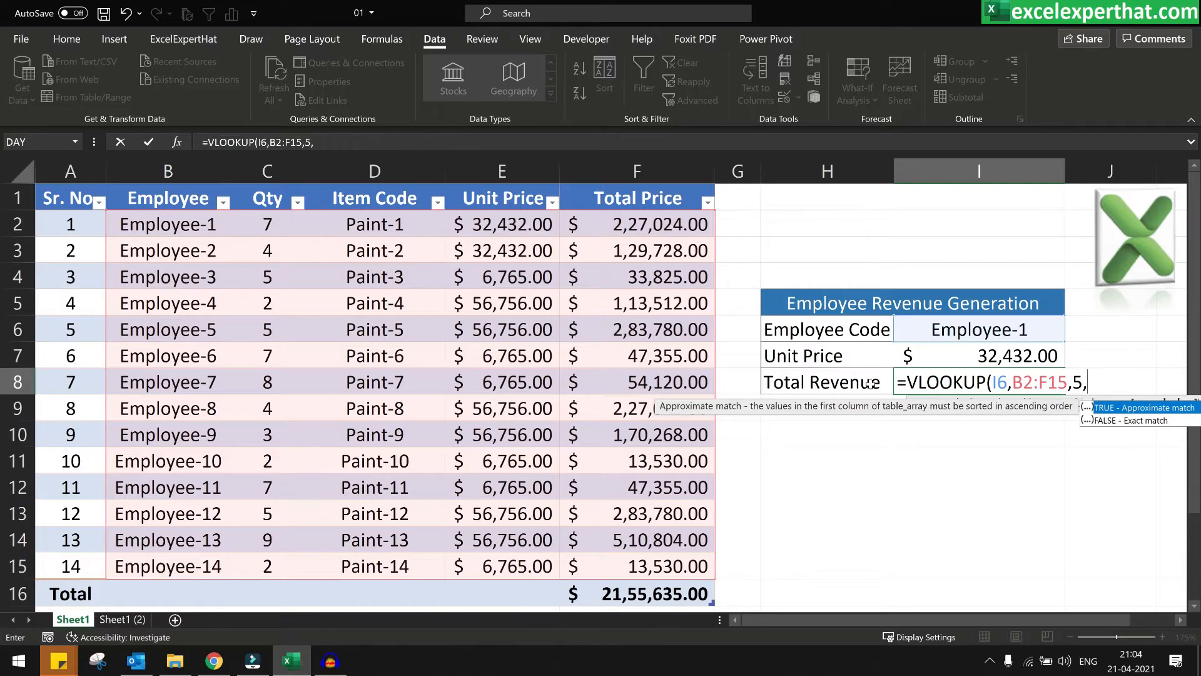
text(0)
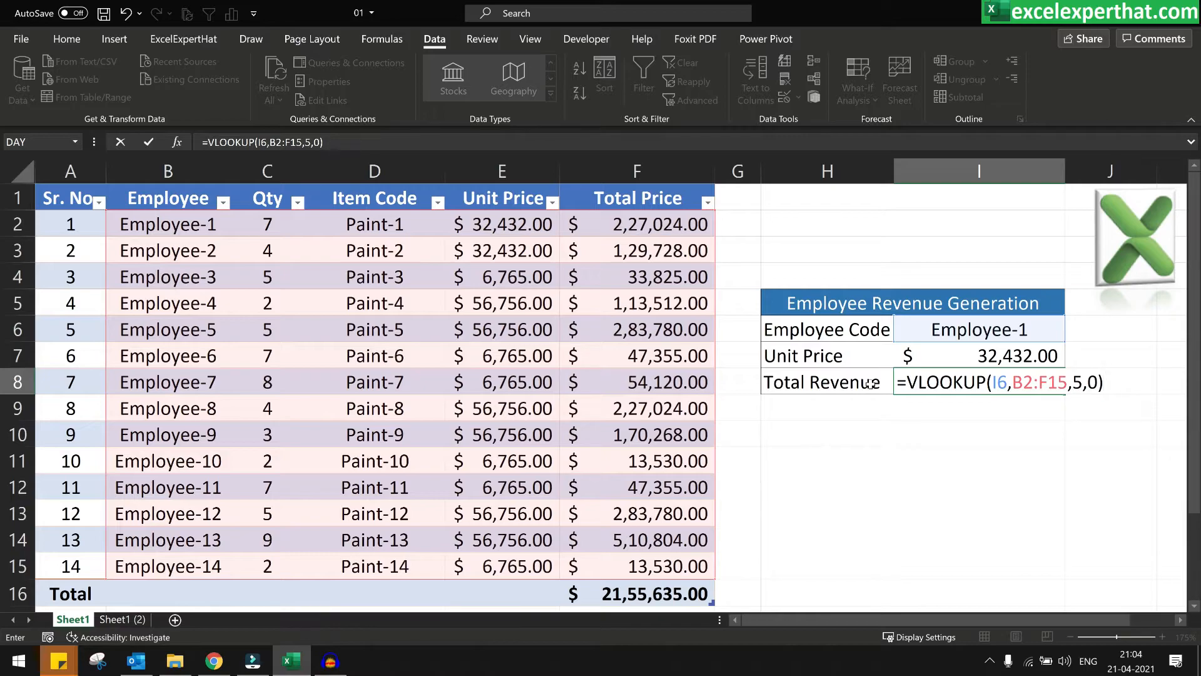
key(Return)
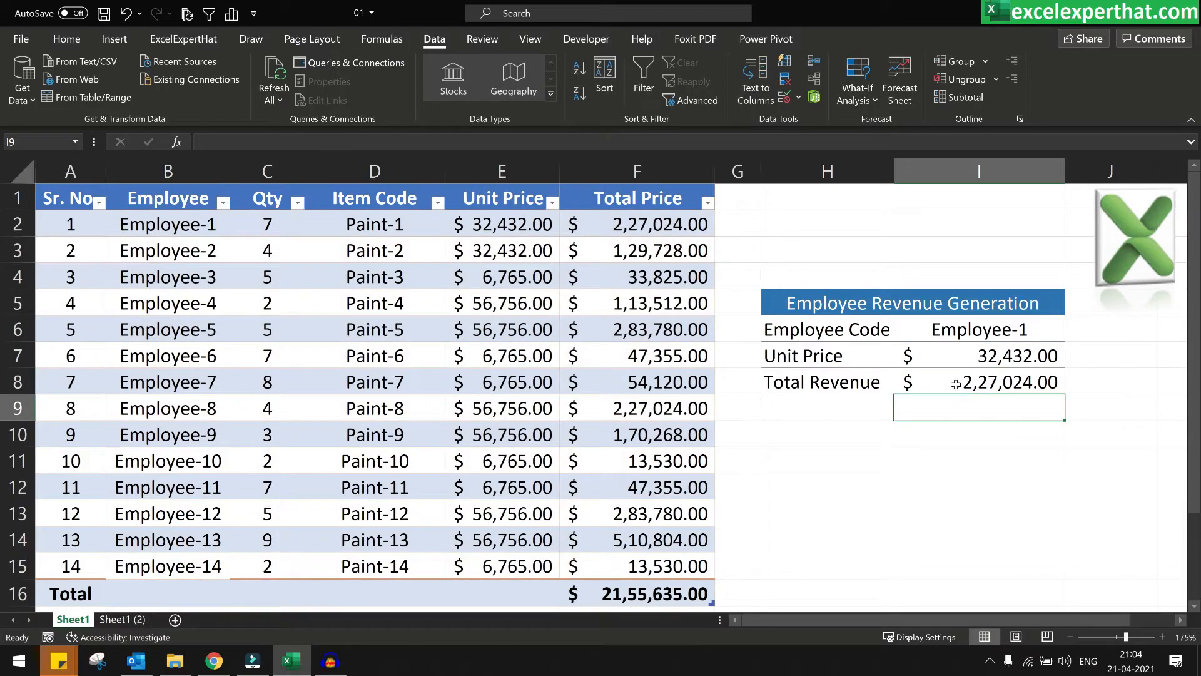
Compare Employee-1's table row with the revenue summary, and choose Employee-2 as the employee code in cell I6.
drag(181, 224, 598, 223)
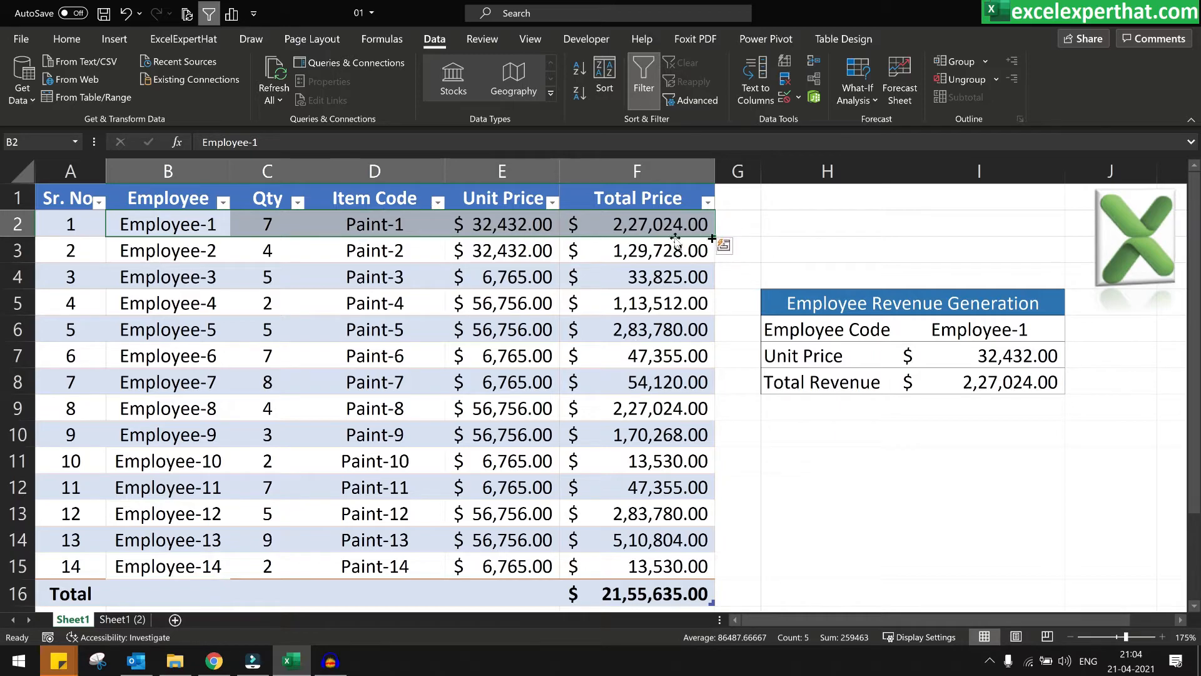
click(1028, 338)
click(1071, 337)
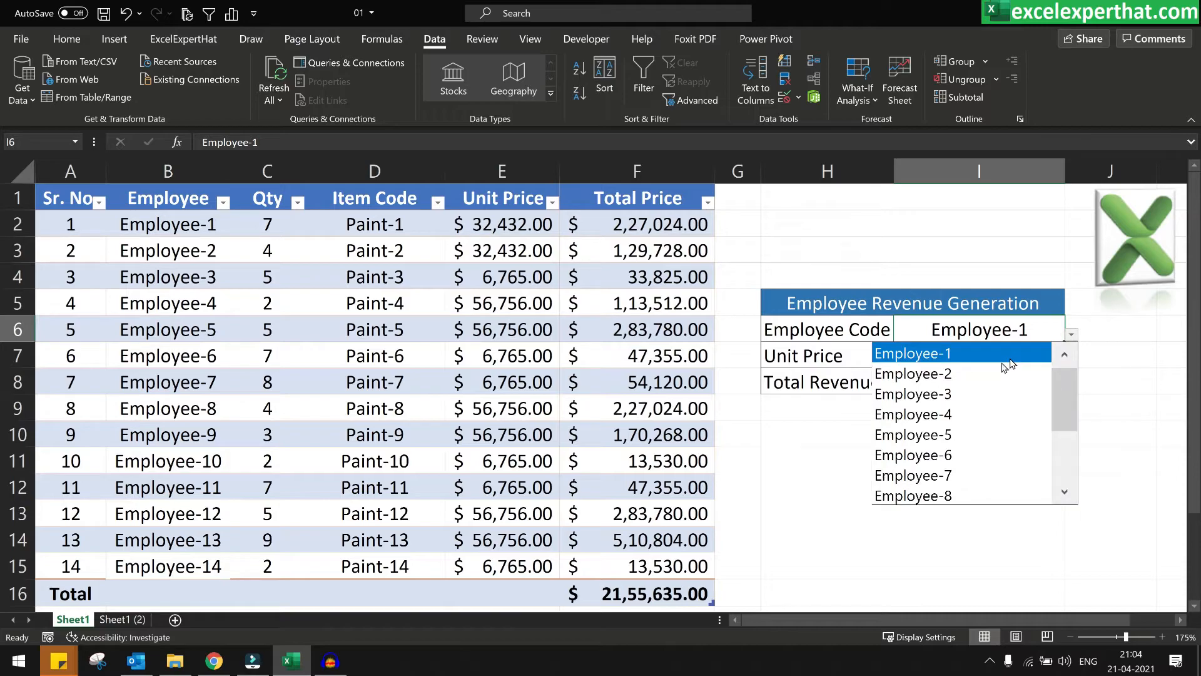
click(979, 373)
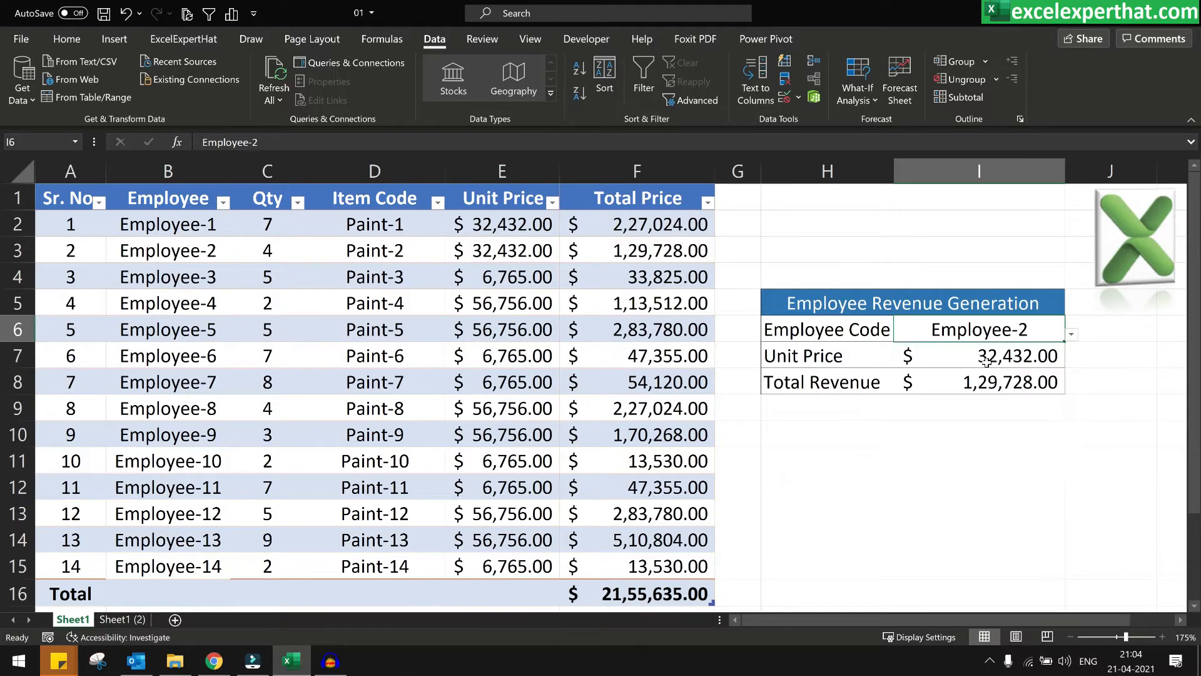
click(1072, 335)
key(Escape)
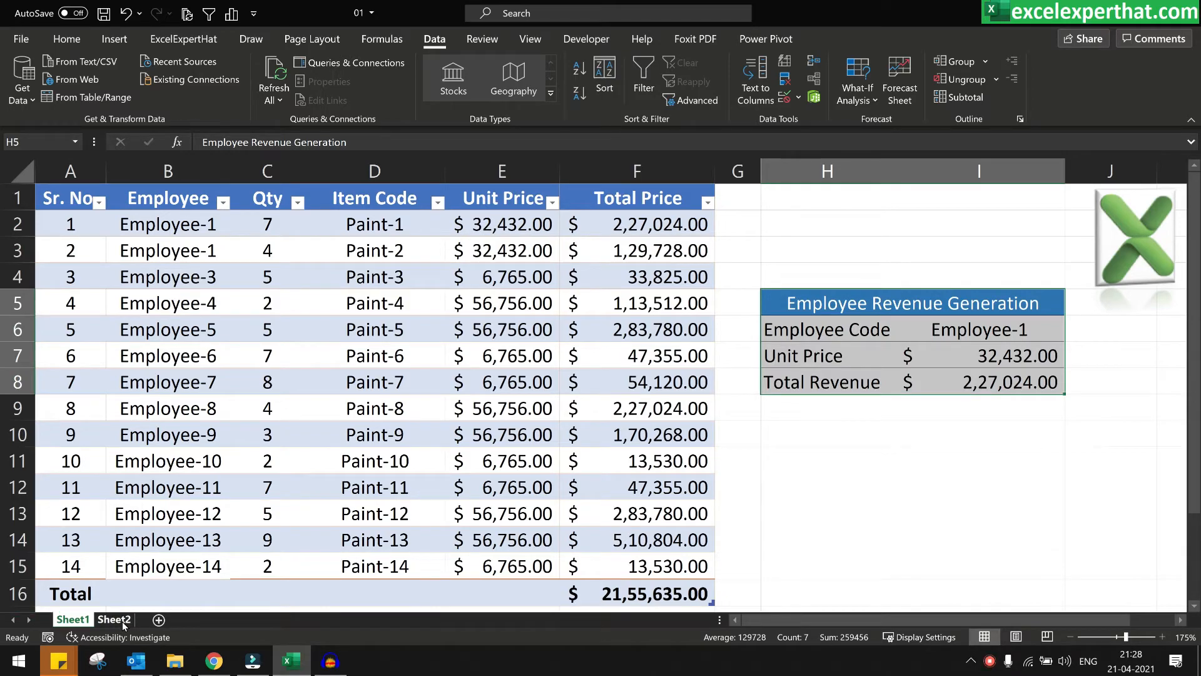
Examine Sheet2's horizontal sales table and the Employee Code, Unit Price and Total Revenue fields of its revenue summary.
click(122, 622)
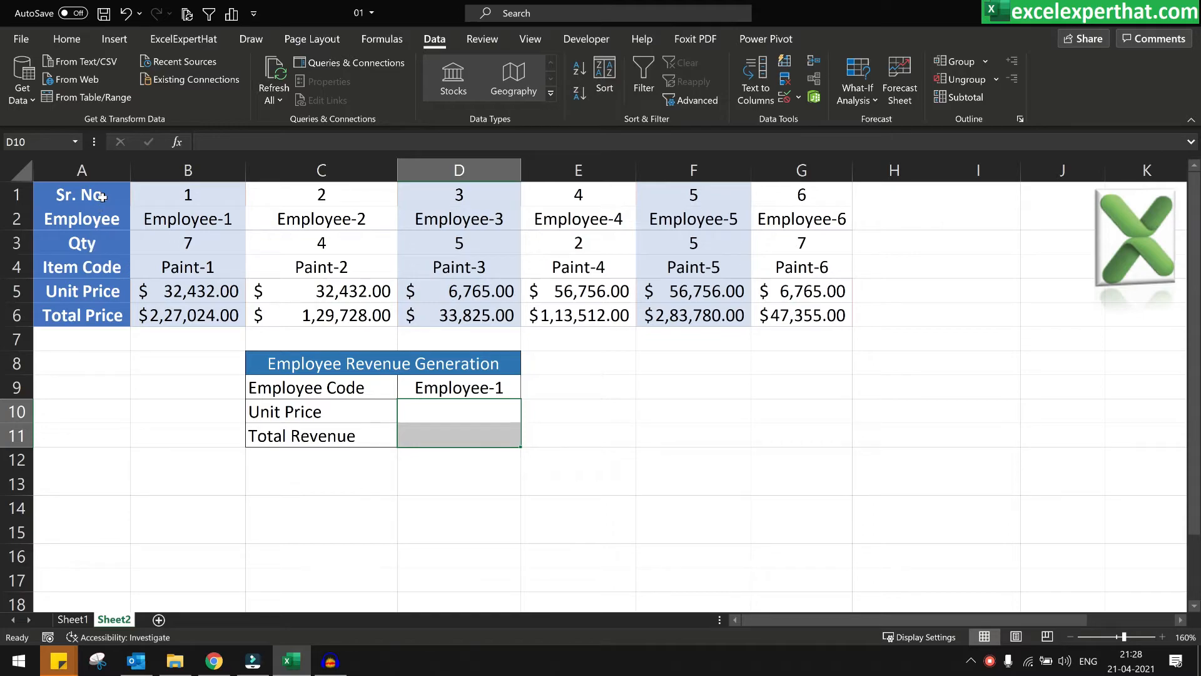
drag(102, 196, 102, 315)
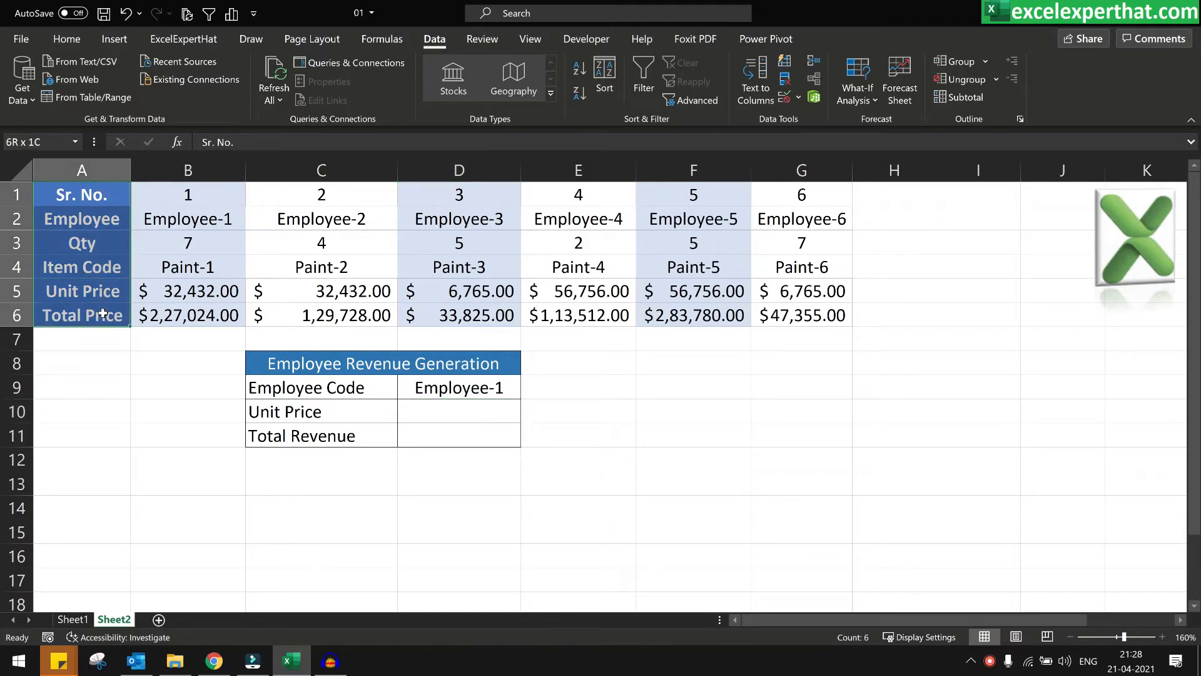
drag(182, 196, 786, 314)
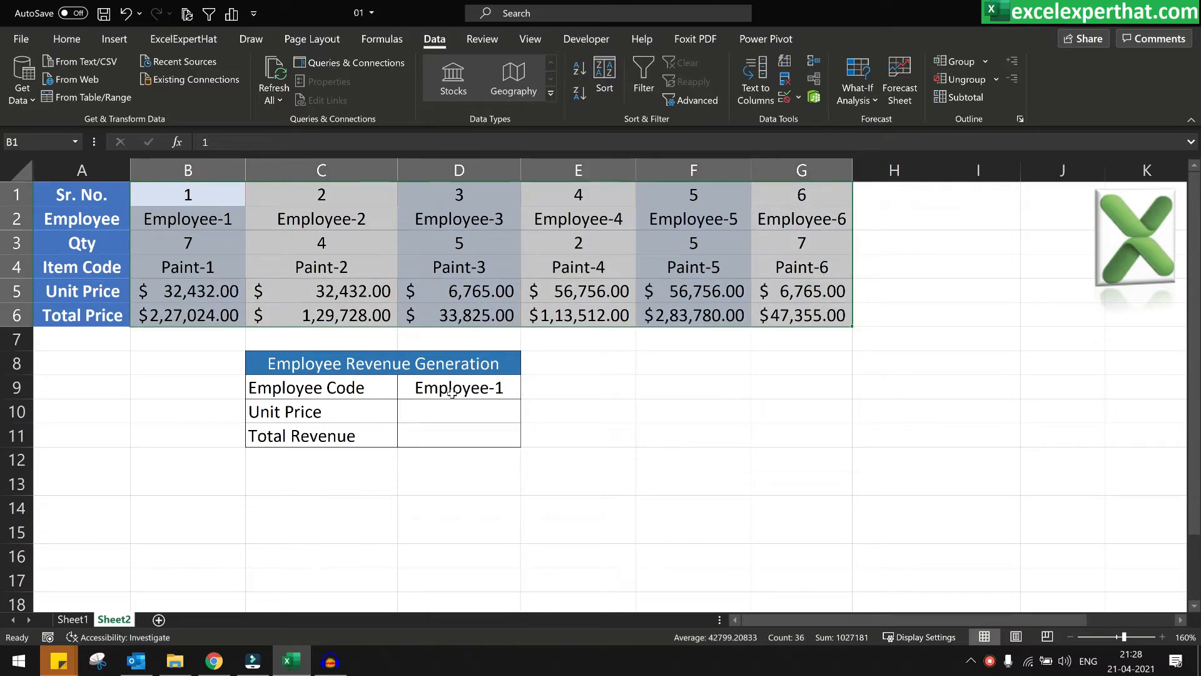
drag(313, 363, 427, 436)
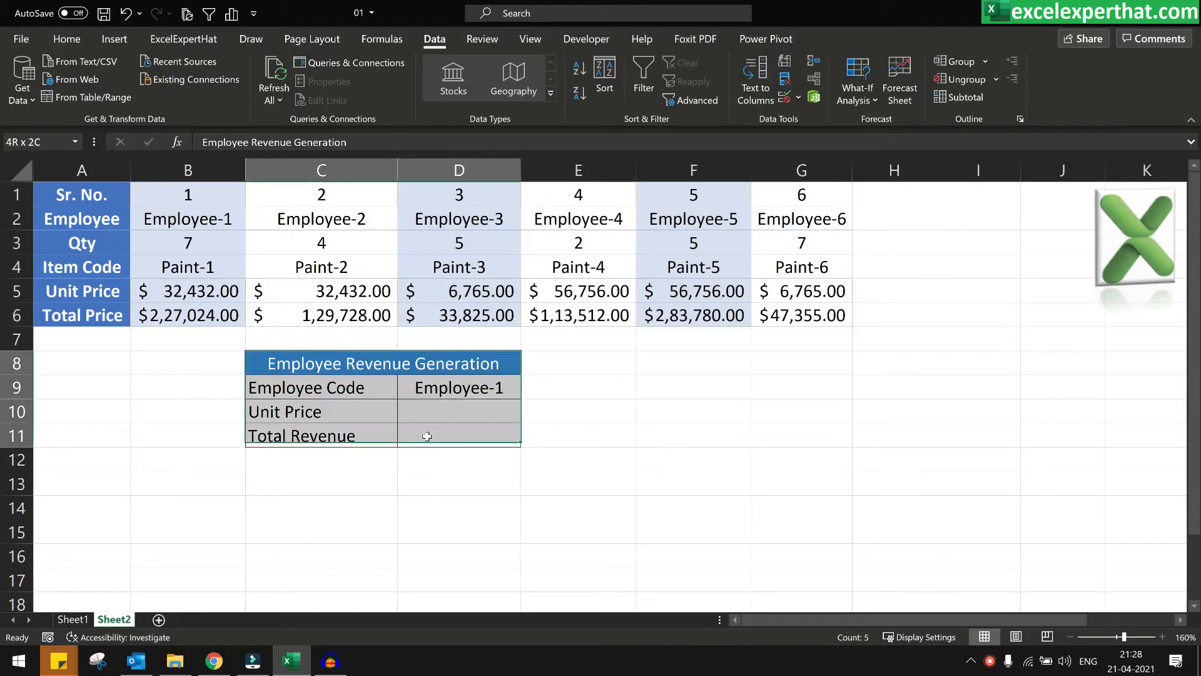
click(362, 391)
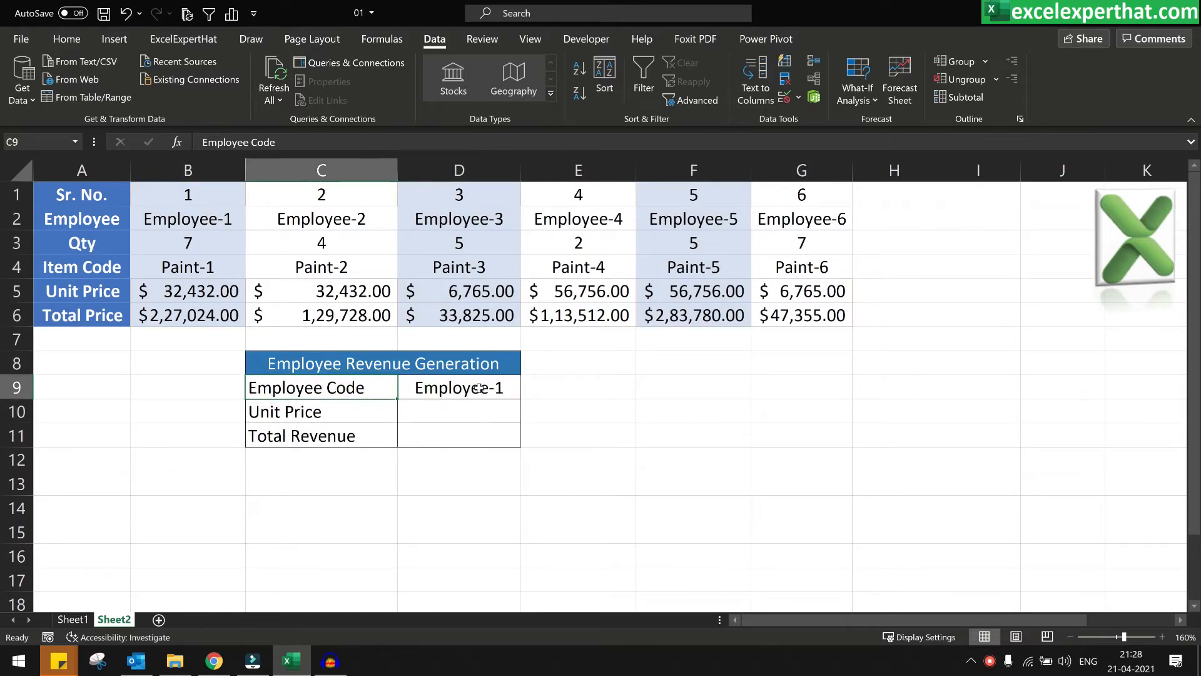
click(479, 388)
click(371, 416)
click(481, 417)
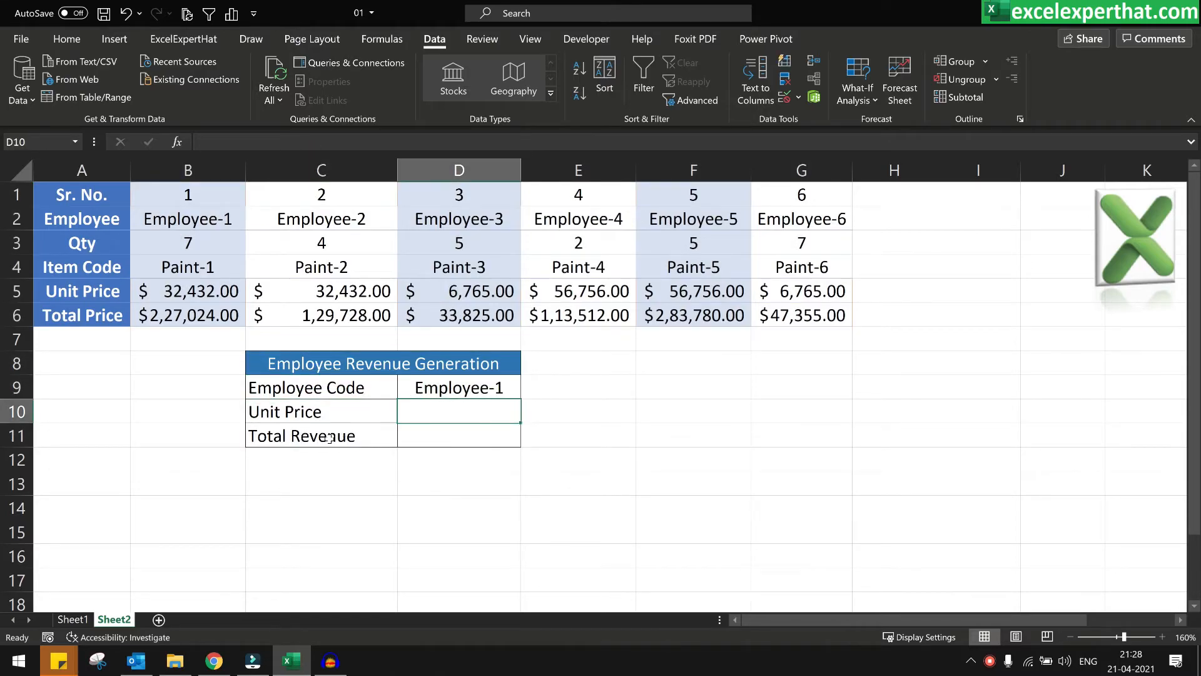
click(330, 438)
click(419, 438)
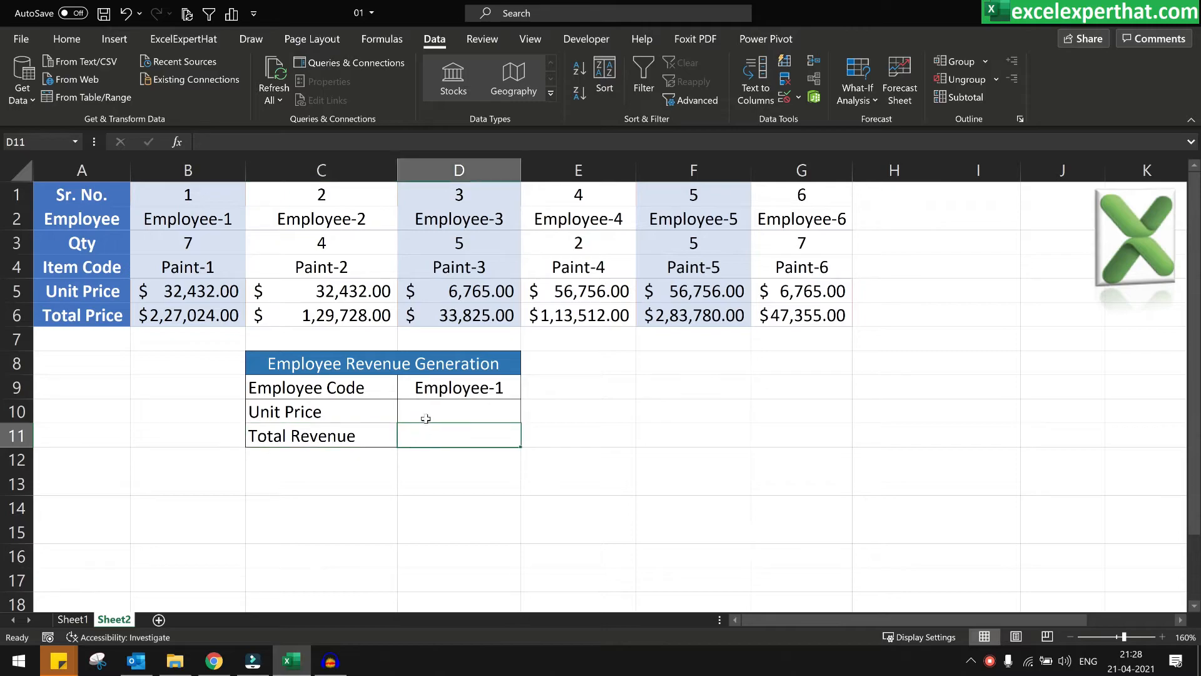
Clear the existing data validation of the Employee Code cell D9 and set a List validation with source =$B$2:$G$2.
click(438, 389)
click(529, 391)
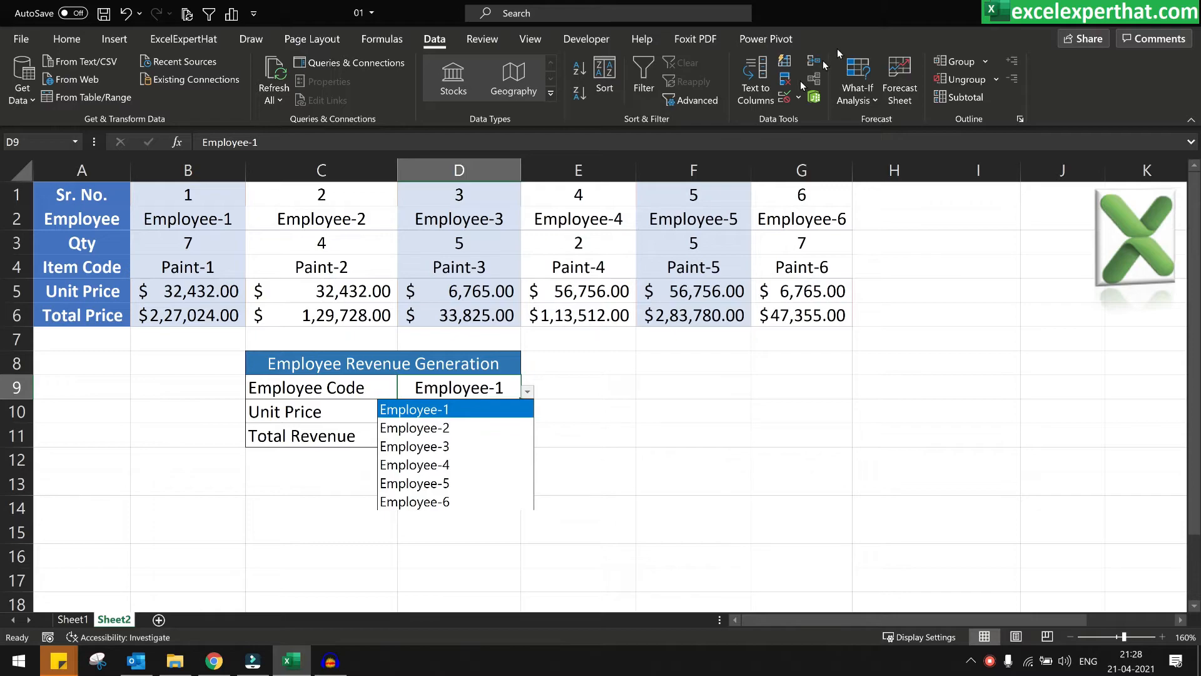
click(798, 100)
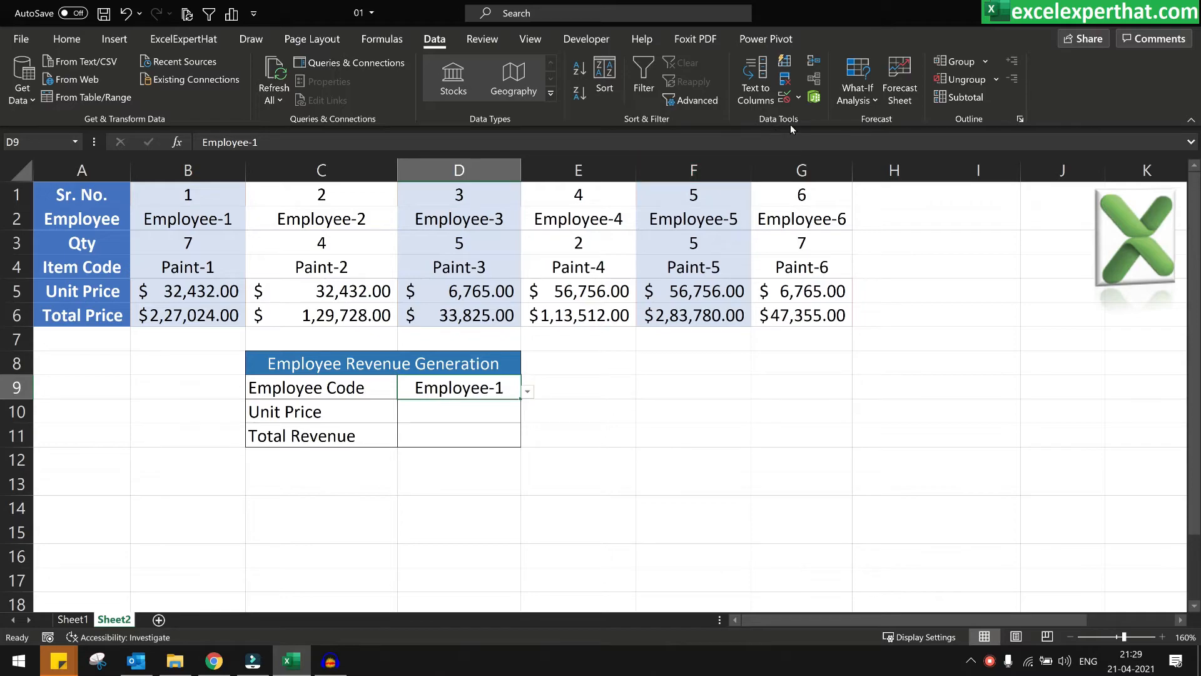
click(798, 100)
click(817, 126)
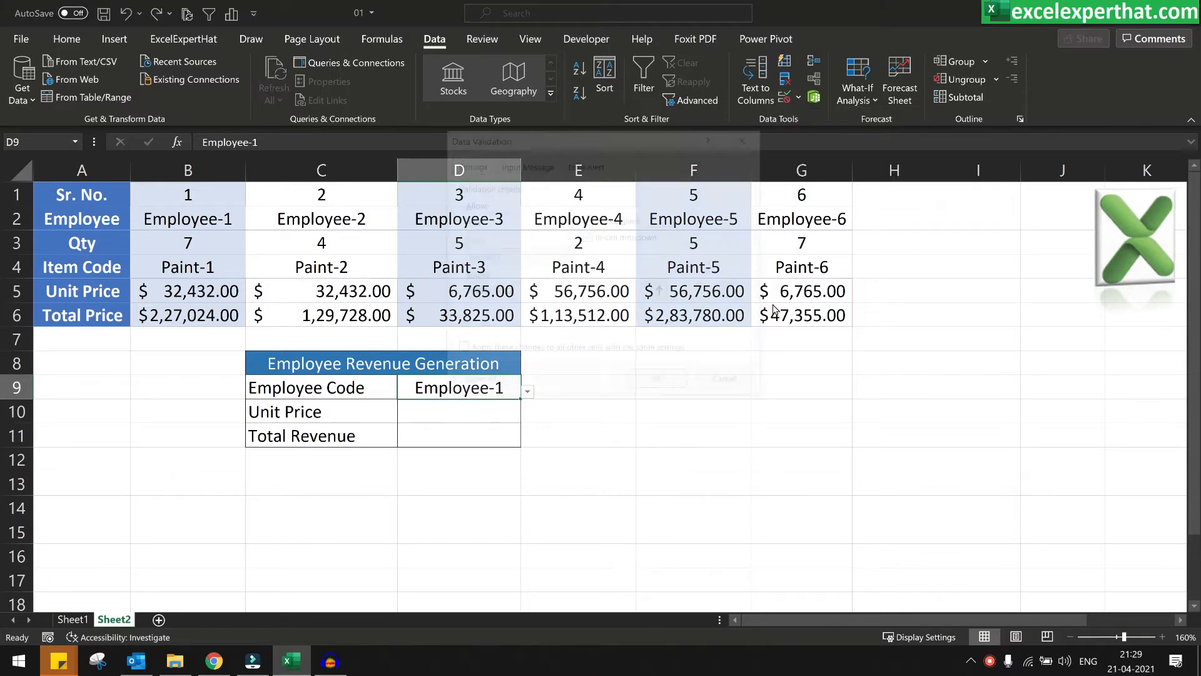
click(482, 384)
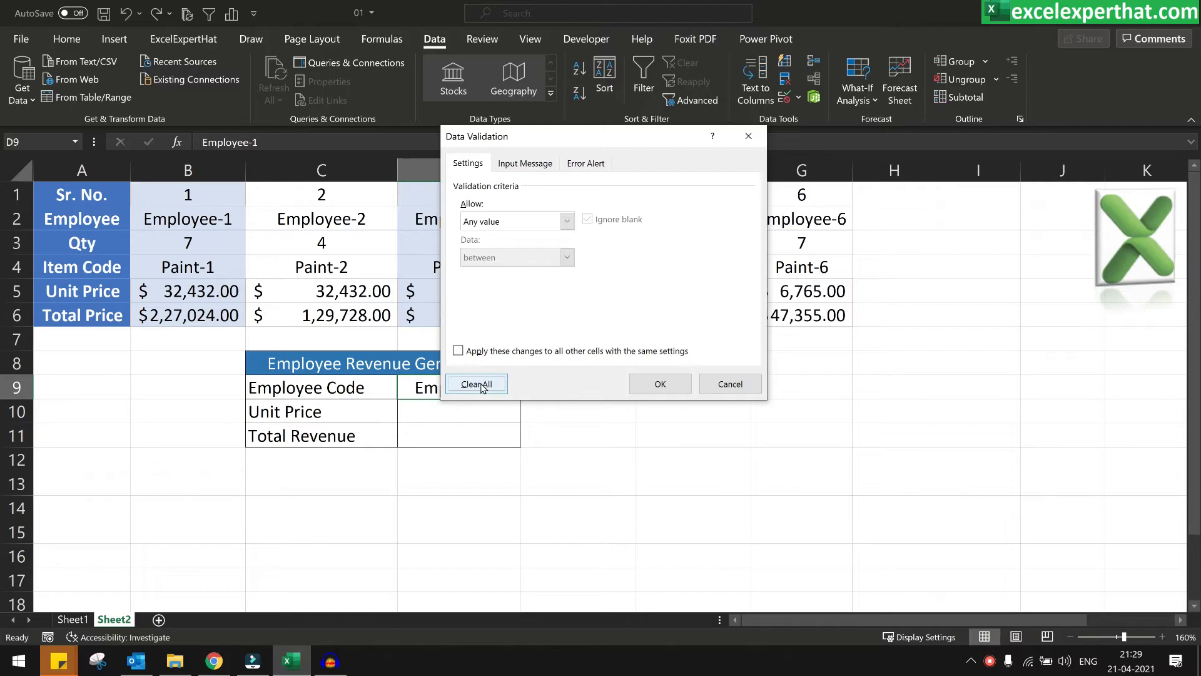
click(505, 221)
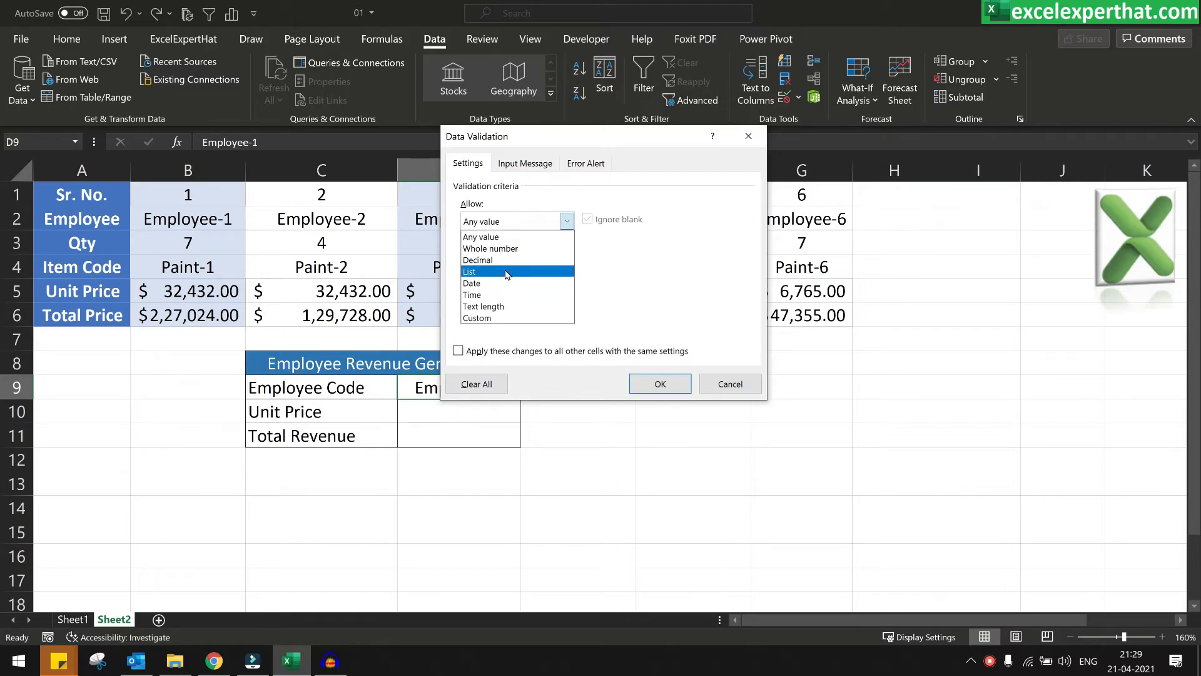
click(542, 272)
click(662, 293)
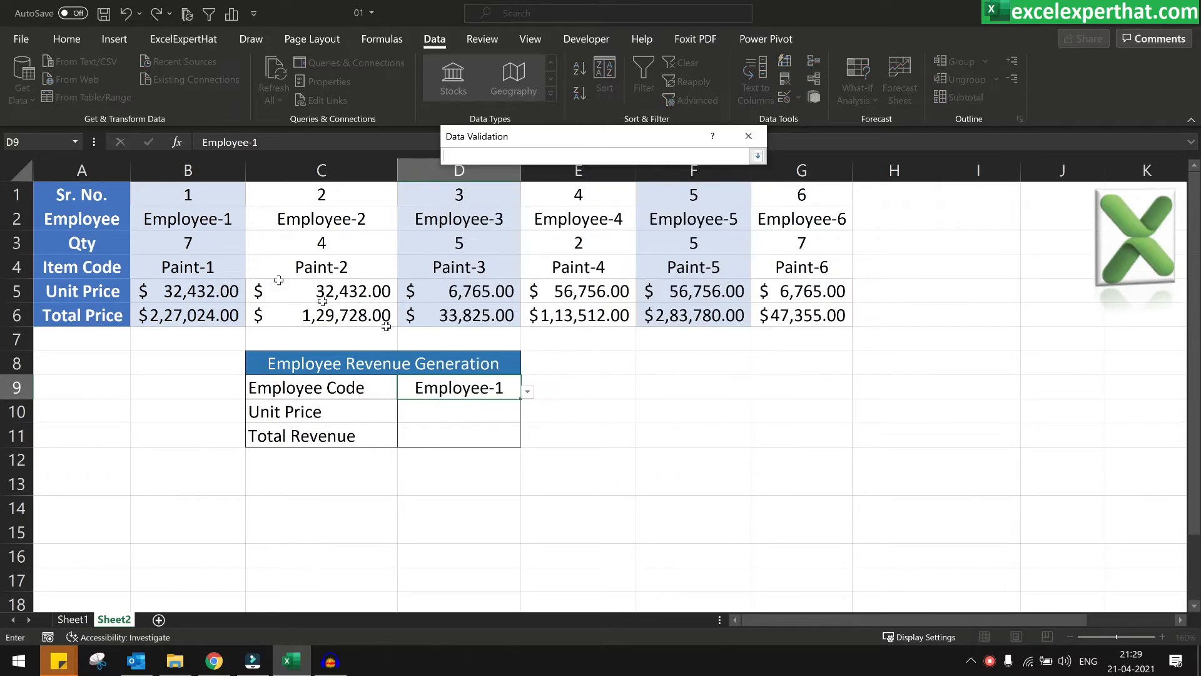
drag(211, 224, 788, 219)
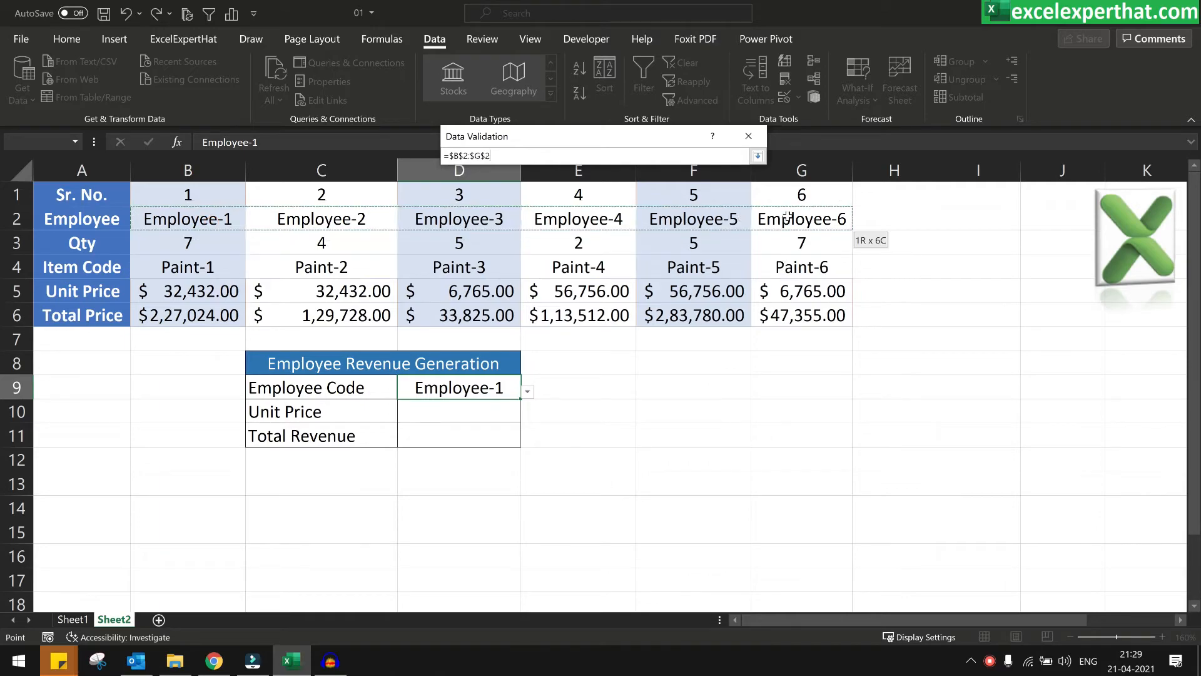
click(758, 156)
click(657, 379)
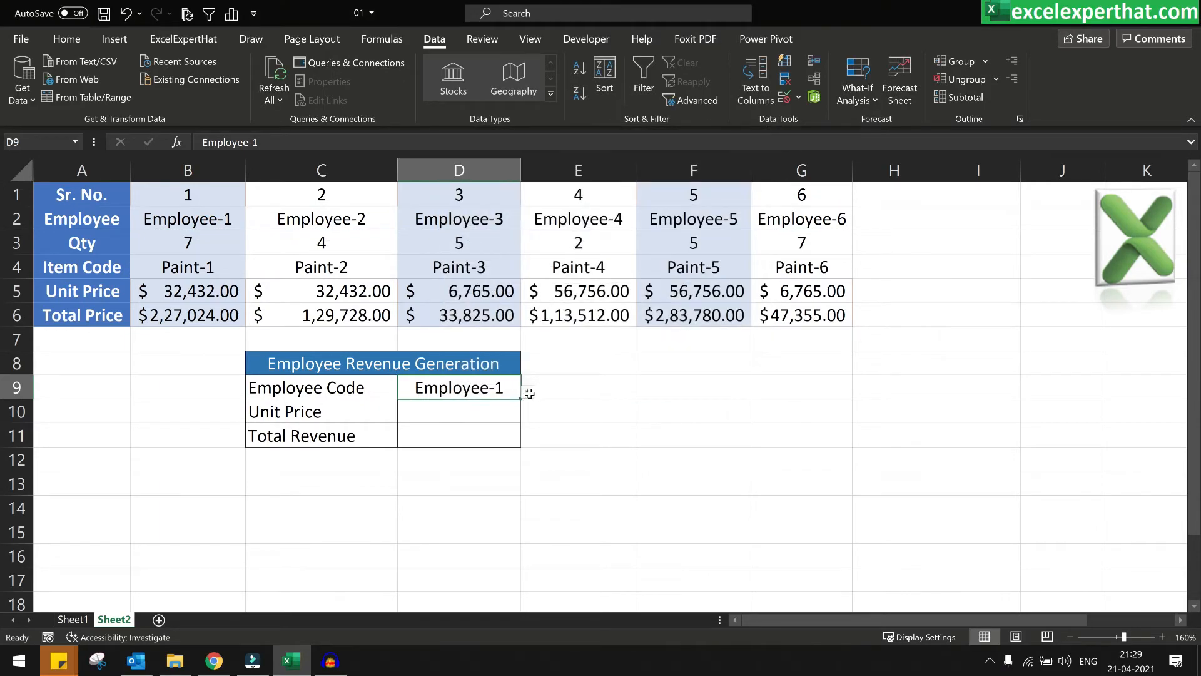
Check the entries in cell D9's dropdown and choose Employee-1 as the employee code.
click(529, 393)
click(515, 393)
click(527, 391)
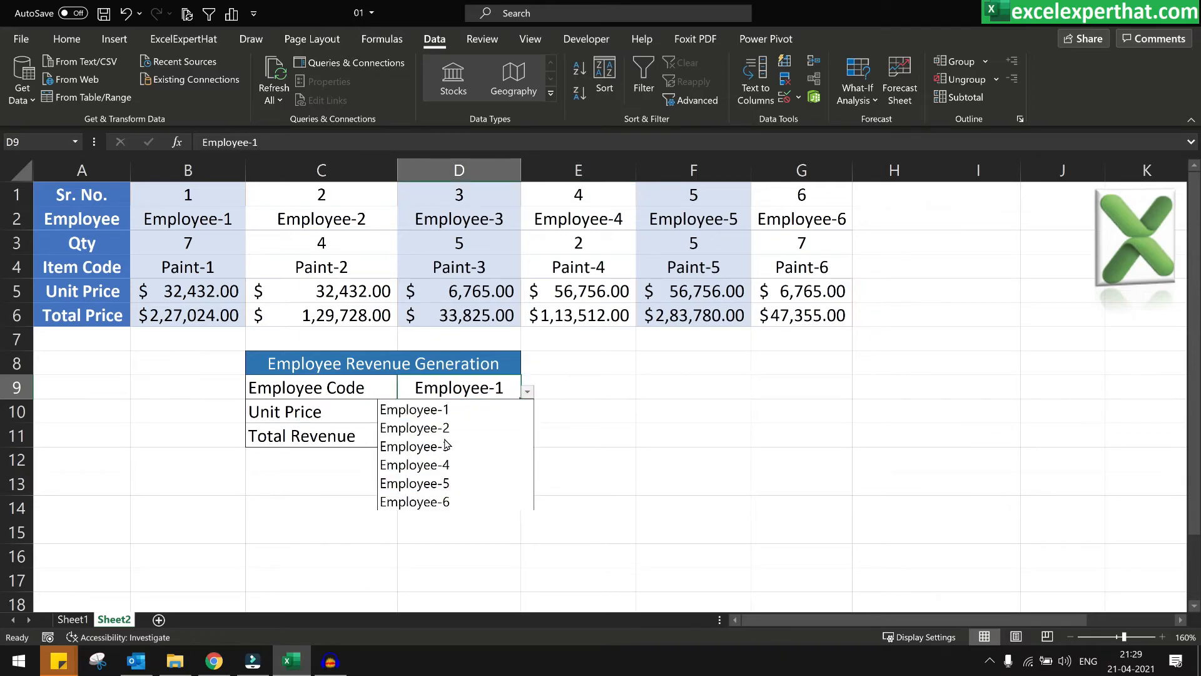
click(418, 410)
Enter =HLOOKUP(D9,B2:G6,4,0) in the Unit Price cell D10 to look up the chosen employee's unit price.
click(429, 409)
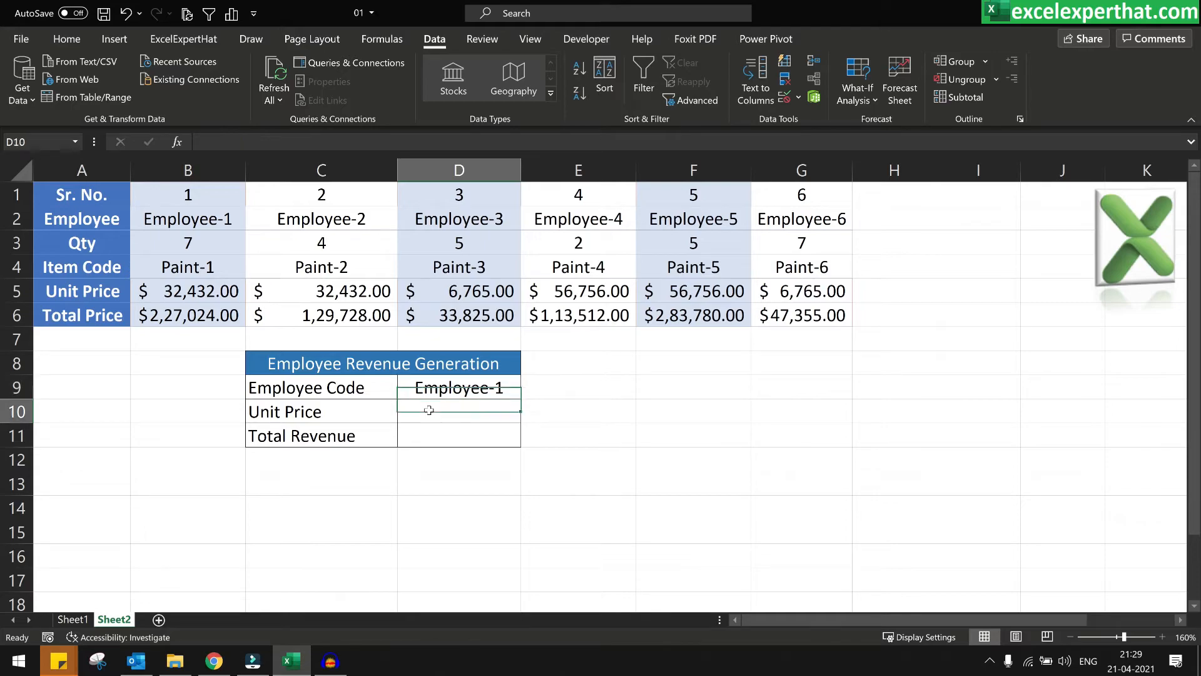
text(=)
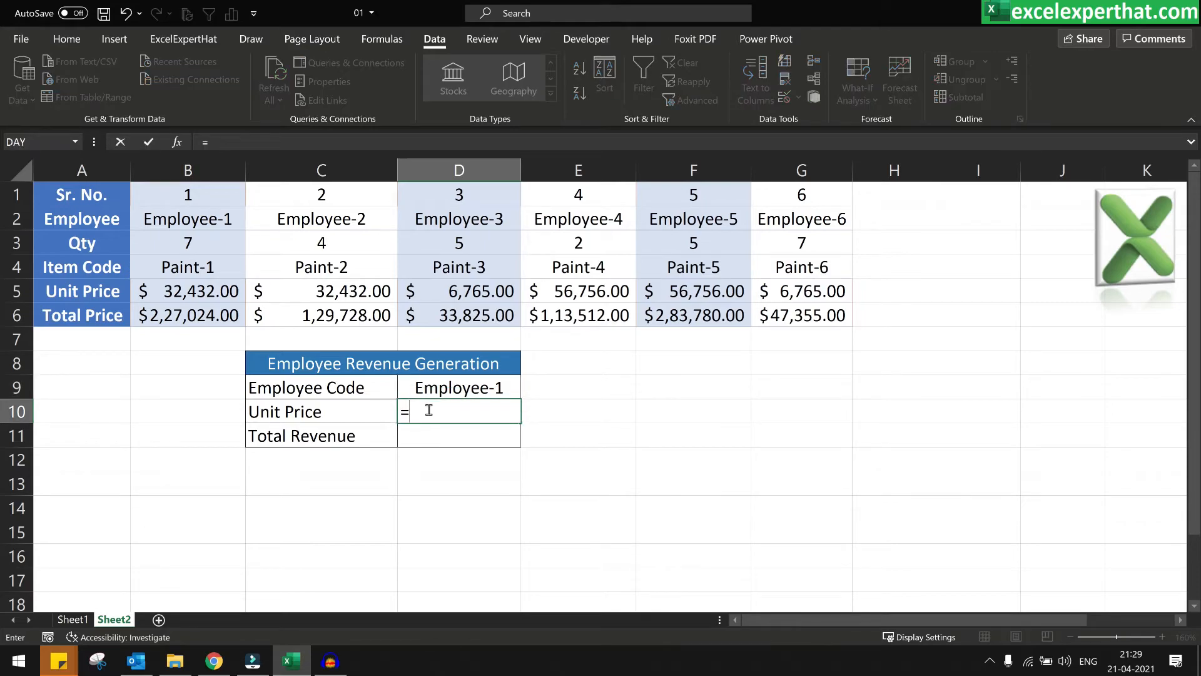
text(Hloo)
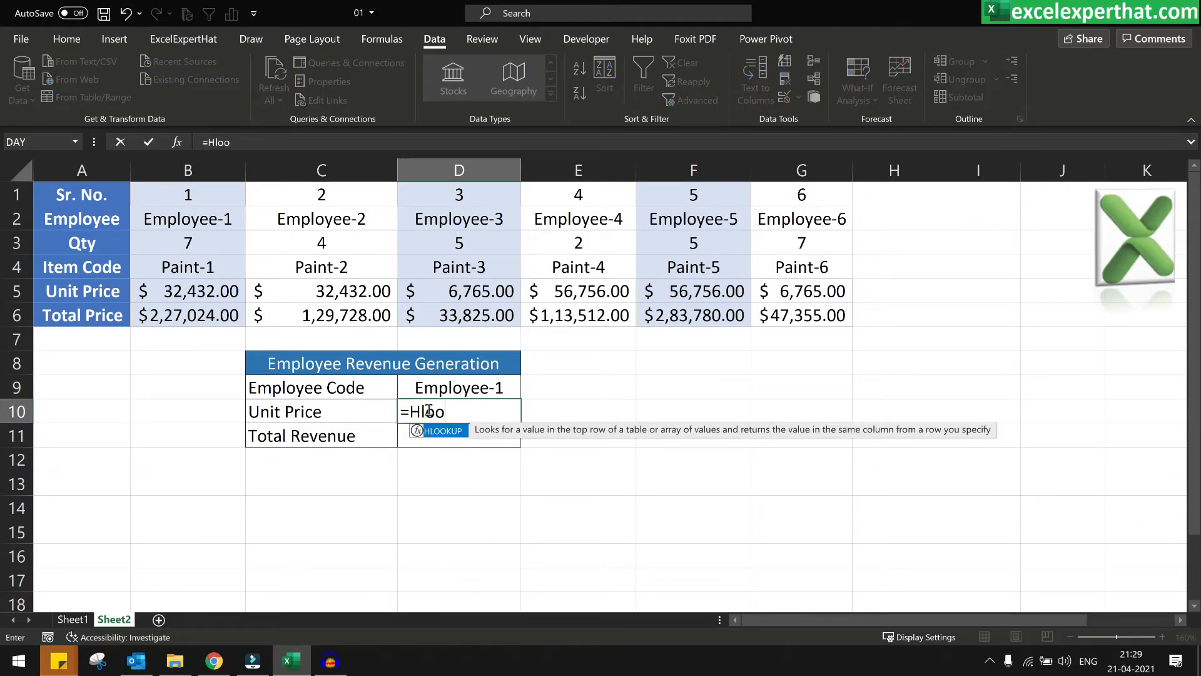
double_click(439, 431)
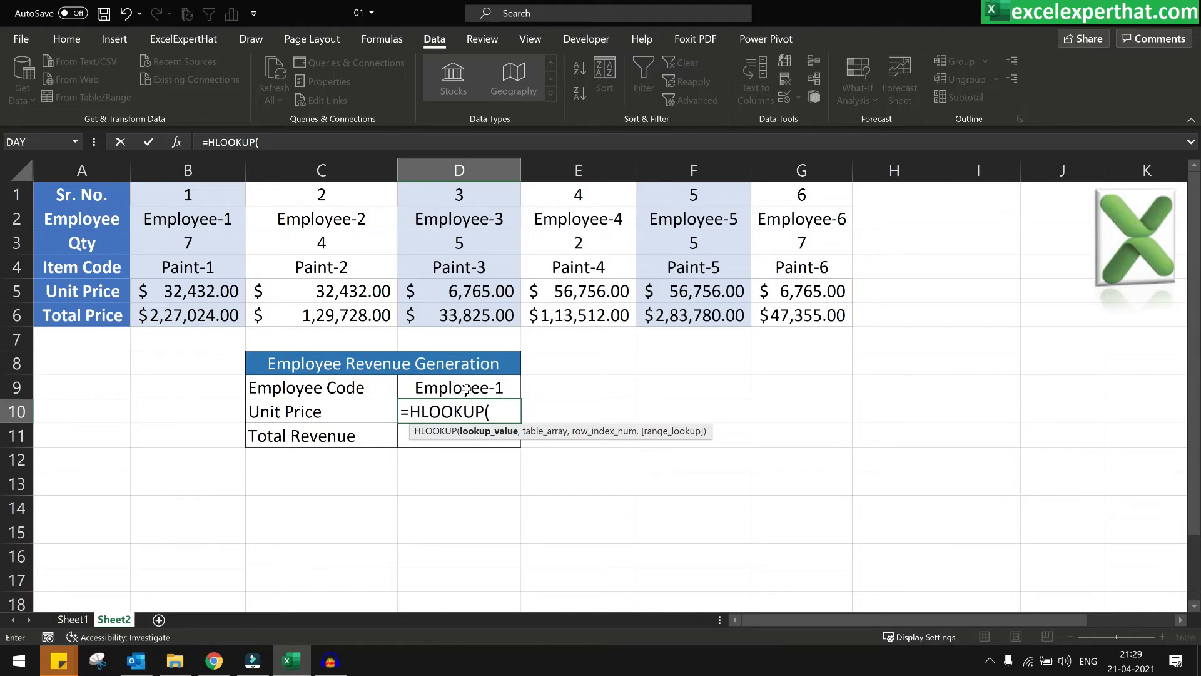
click(466, 389)
text(,)
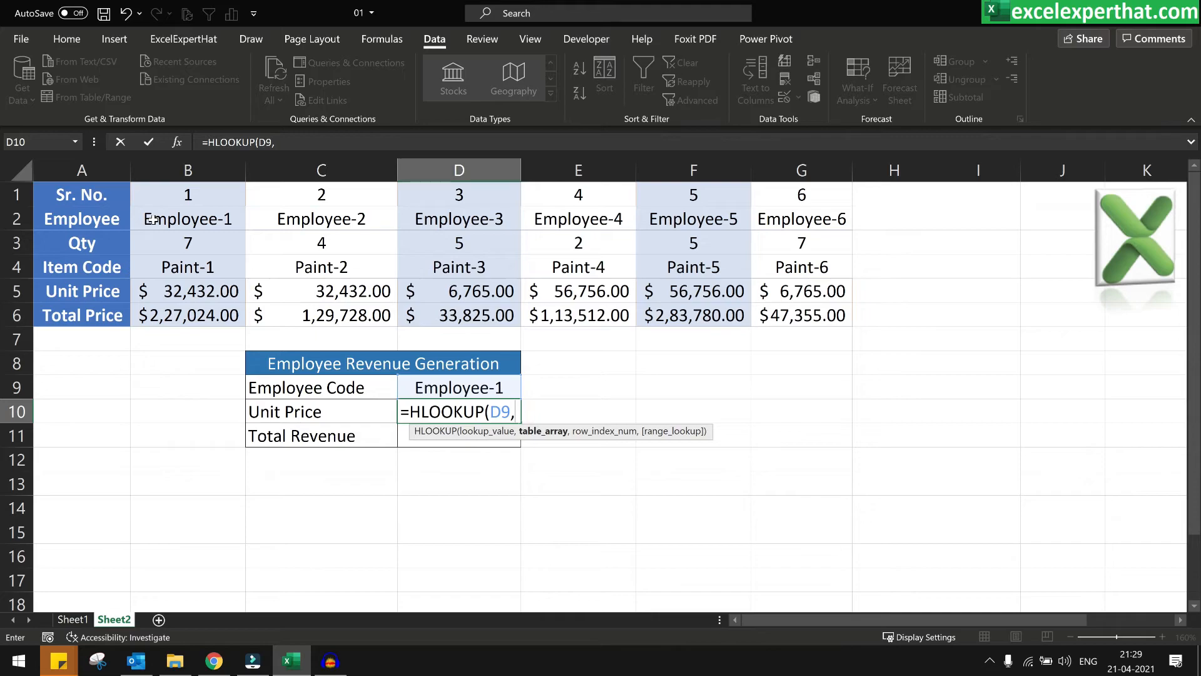
drag(152, 219, 798, 319)
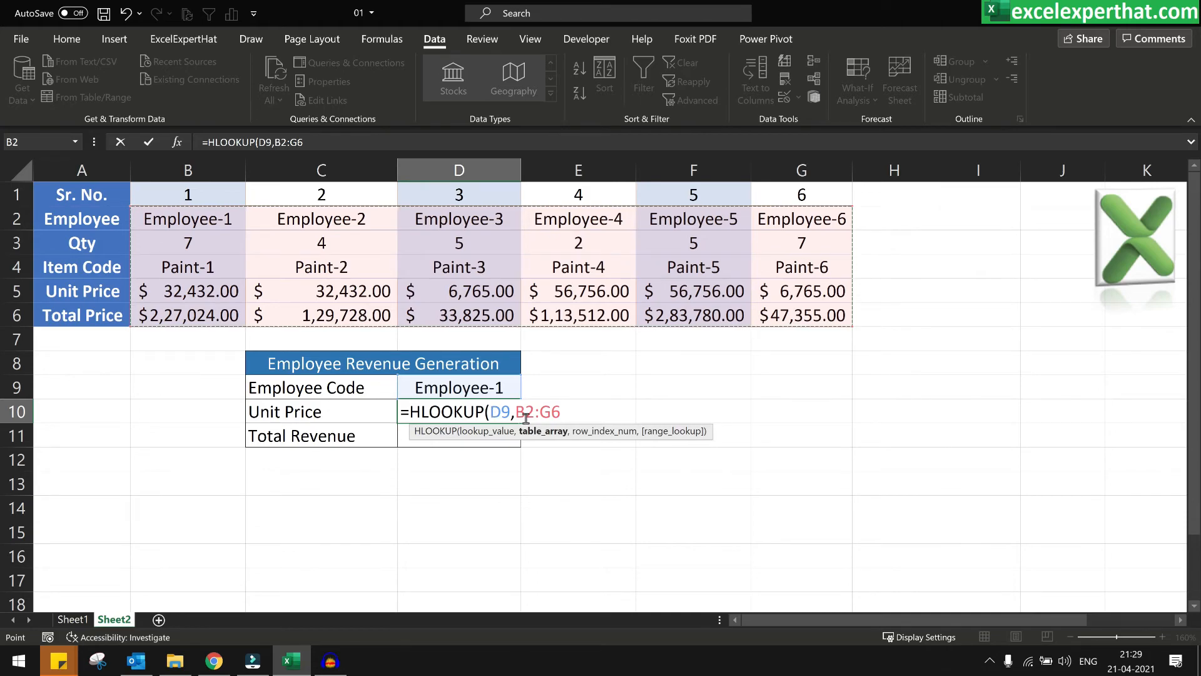
text(,)
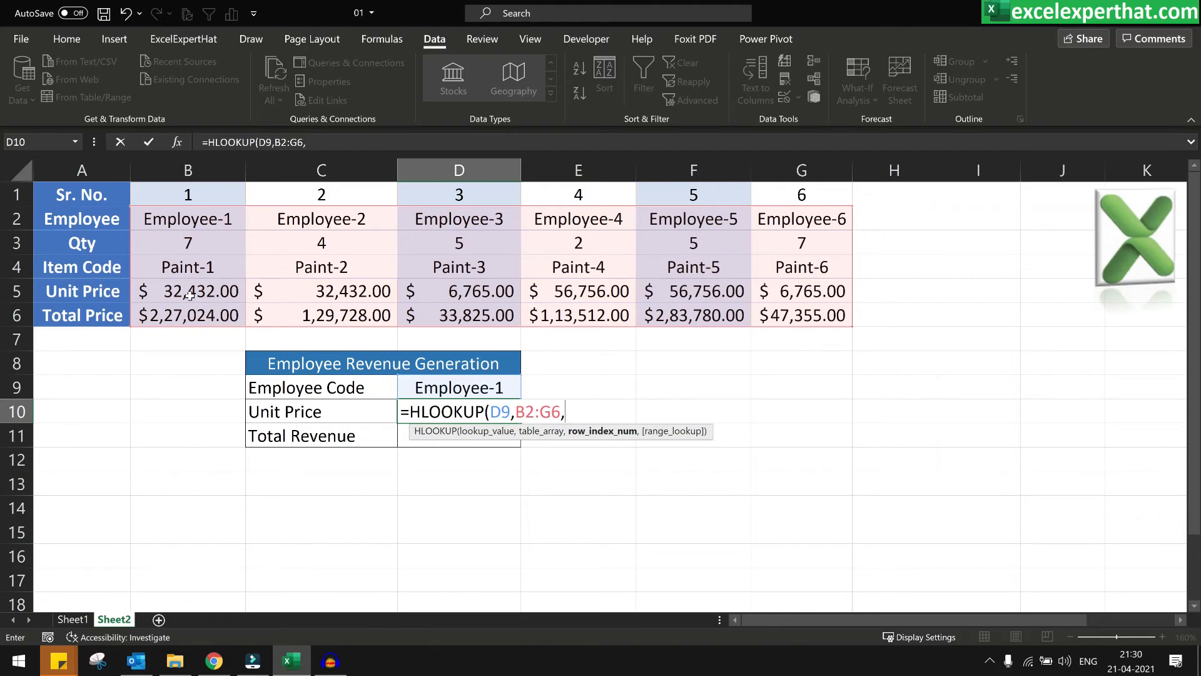
text(4,)
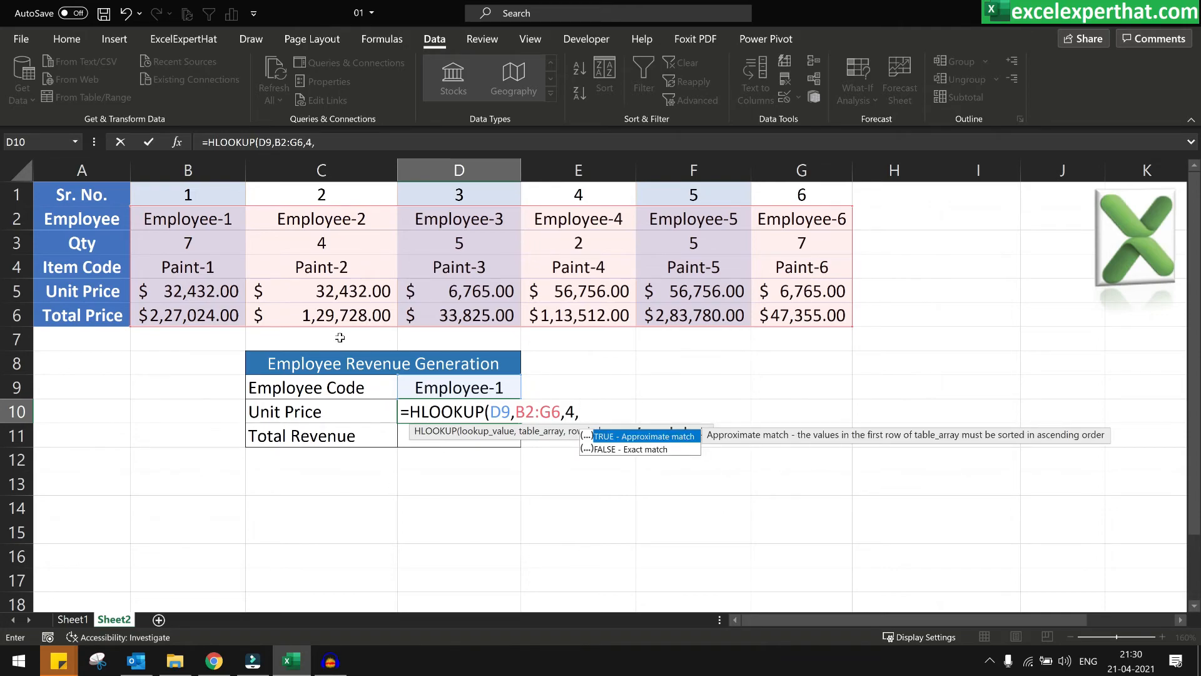
text(0))
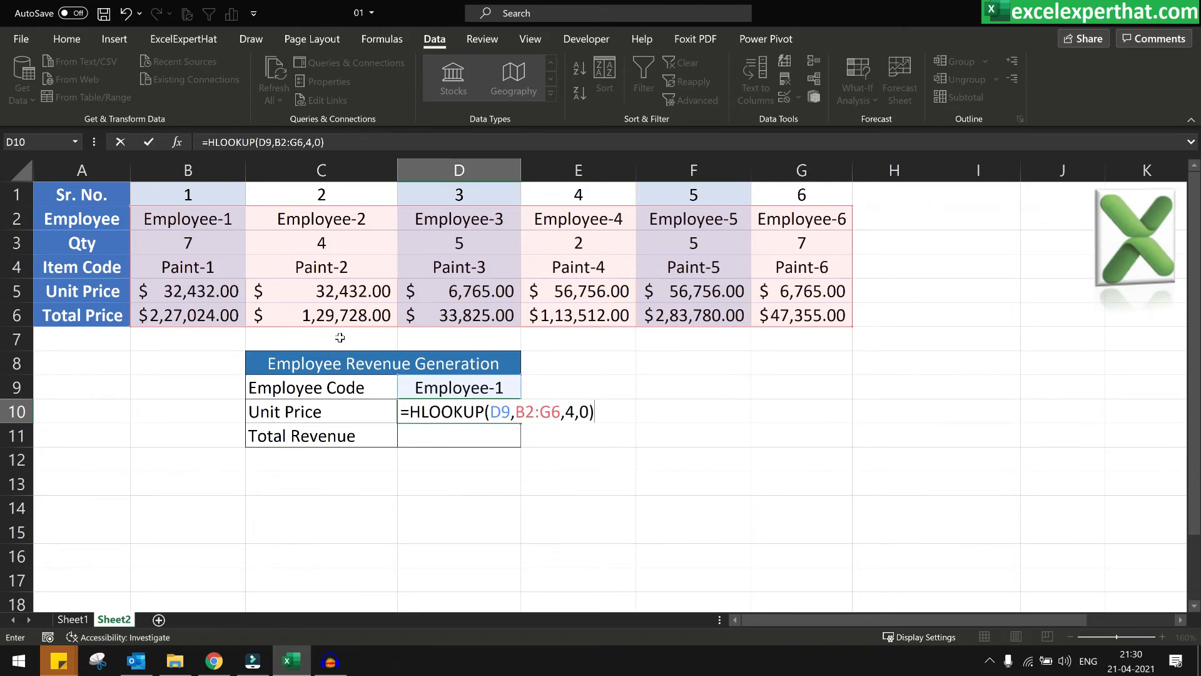
key(Return)
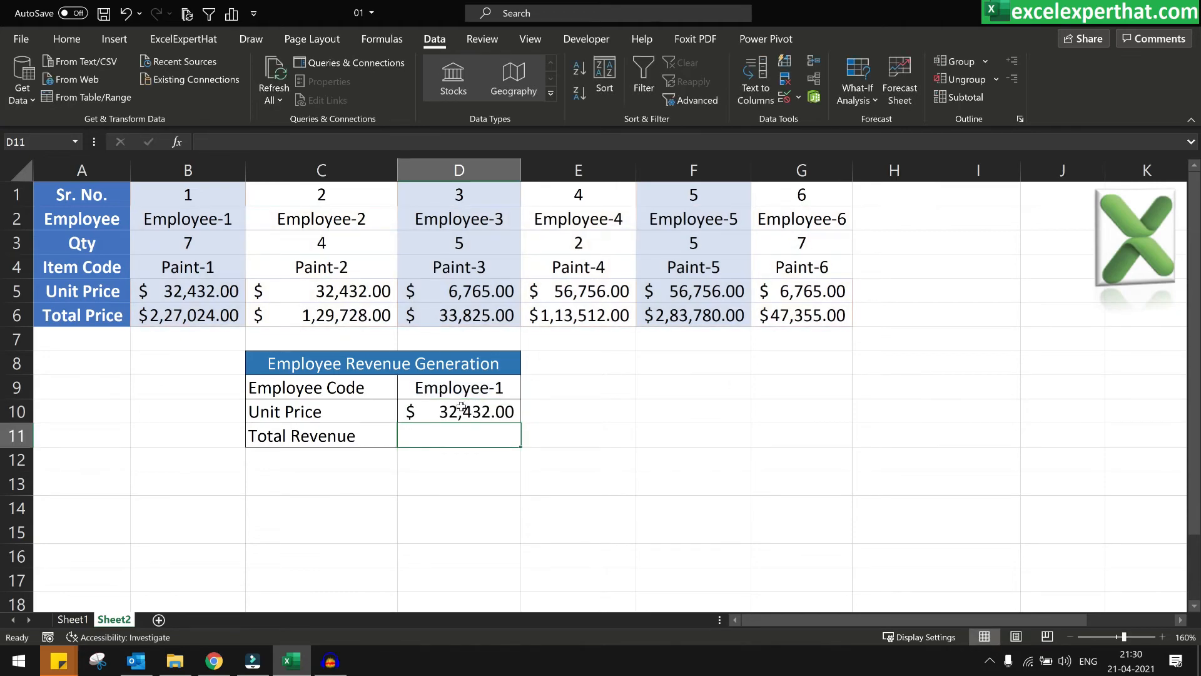
Enter =HLOOKUP(D9,B2:G6,5,0) in the Total Revenue cell D11 to look up the chosen employee's total price.
text(=)
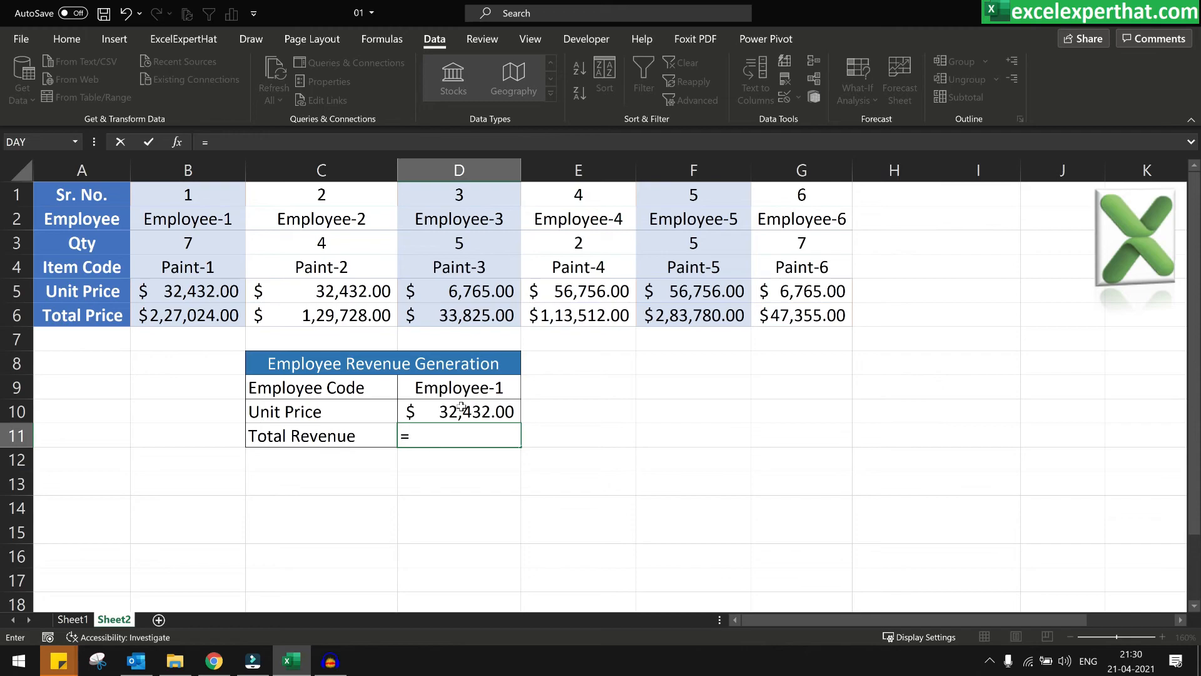
text(hloo)
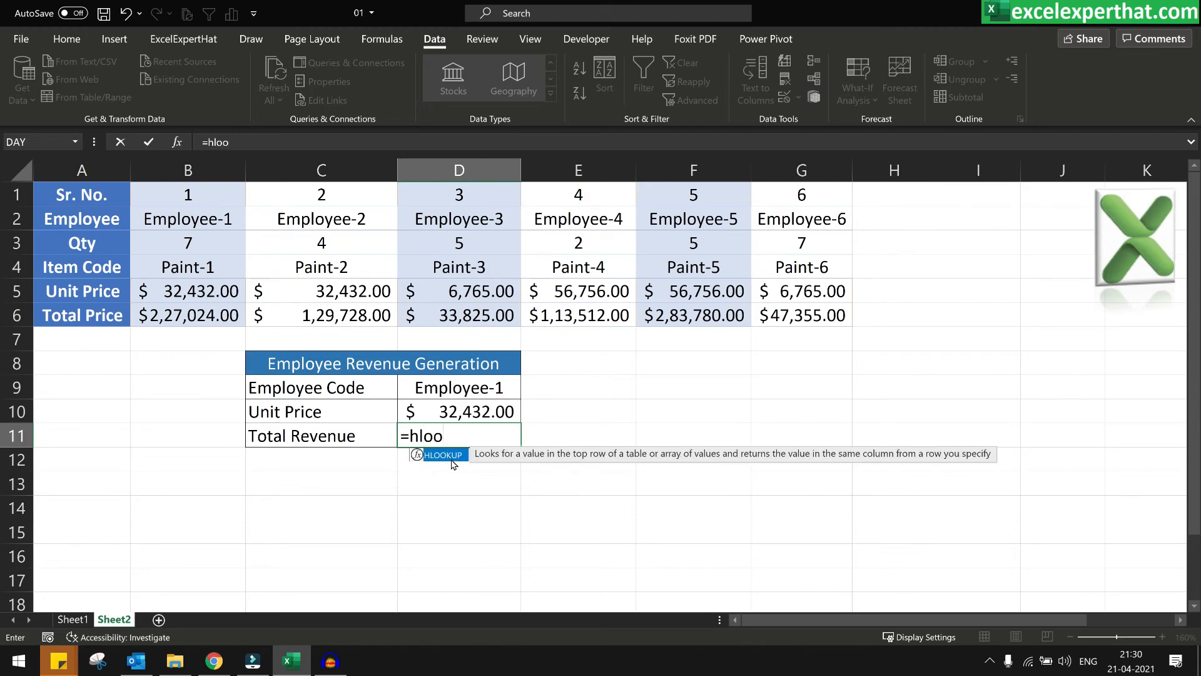
double_click(453, 464)
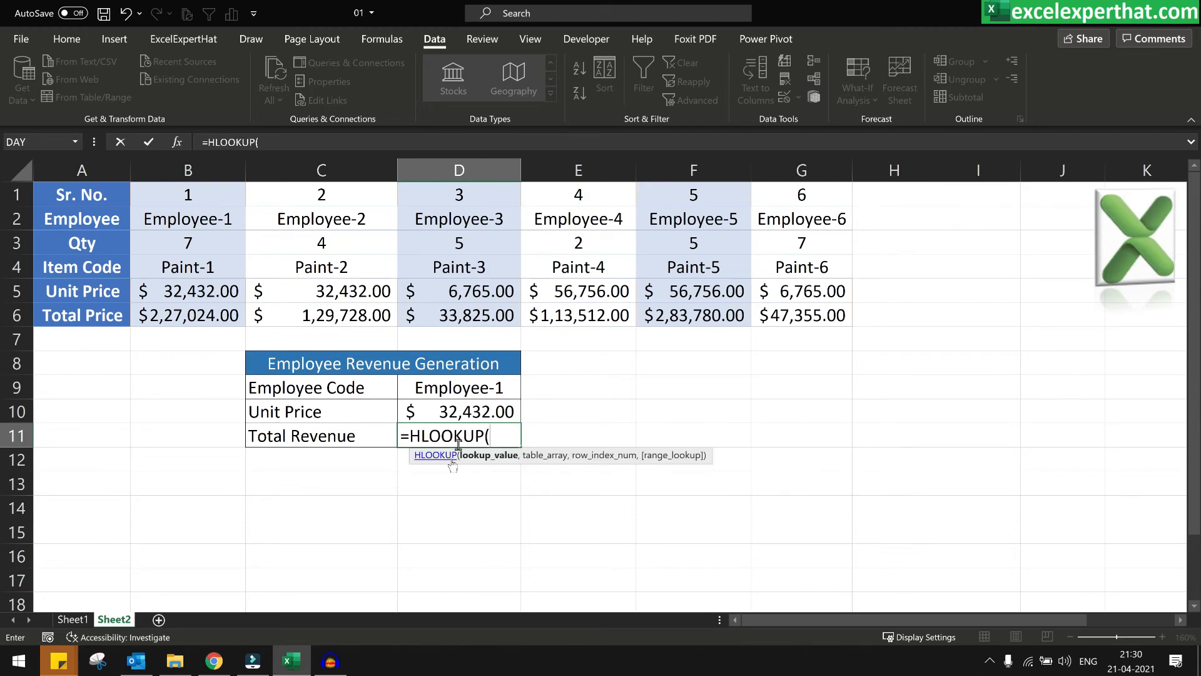
click(464, 388)
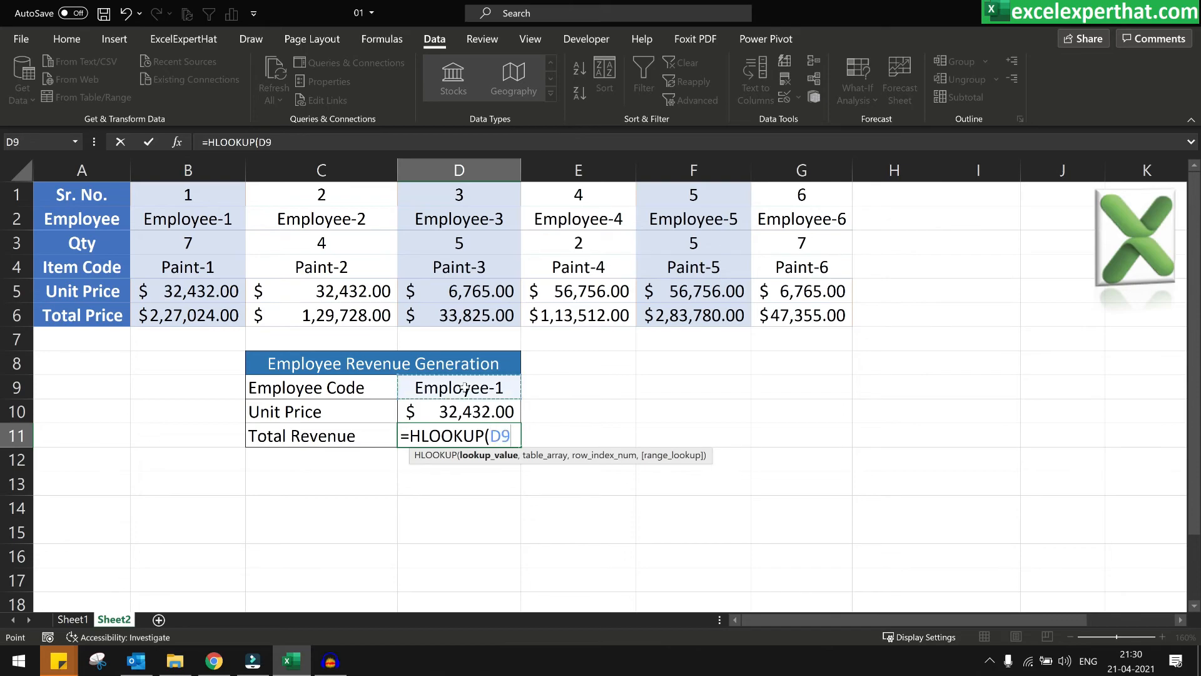
text(,)
drag(180, 216, 754, 313)
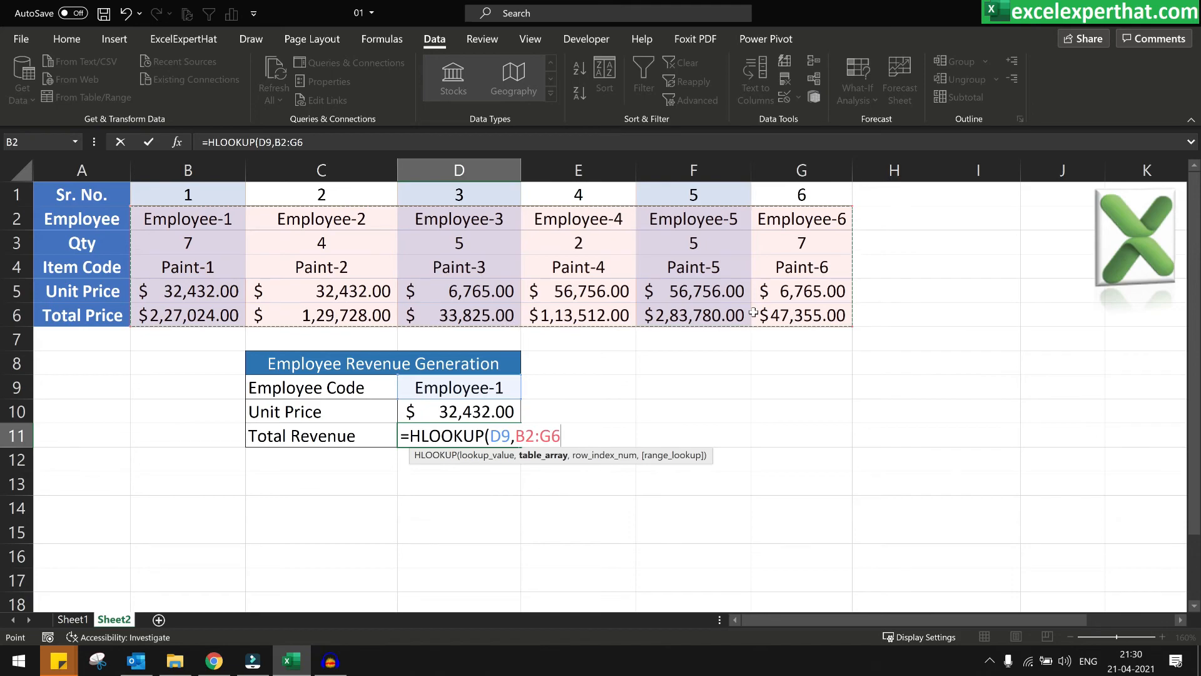
text(,)
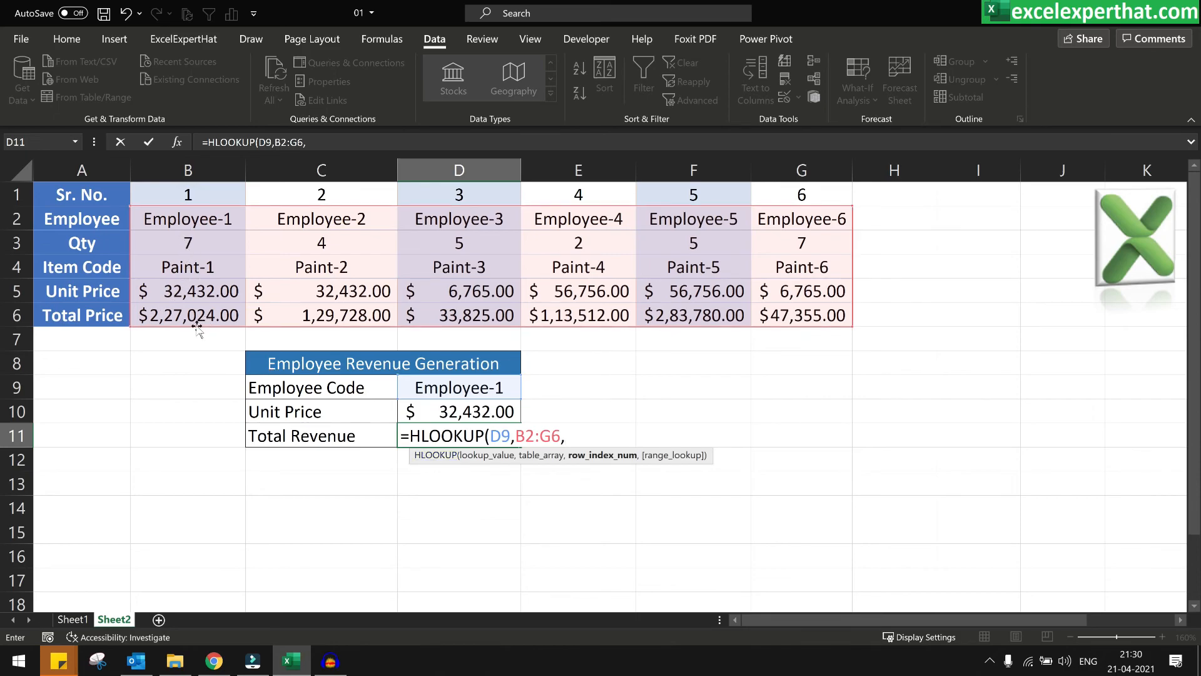
text(5,0)
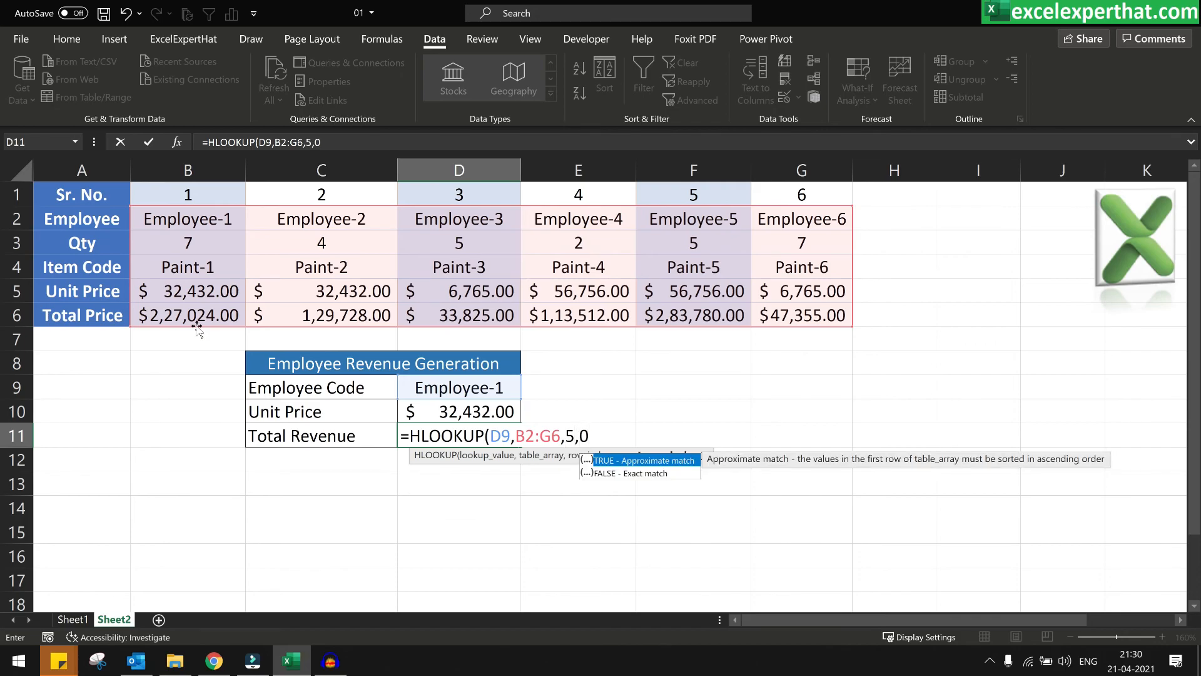
text())
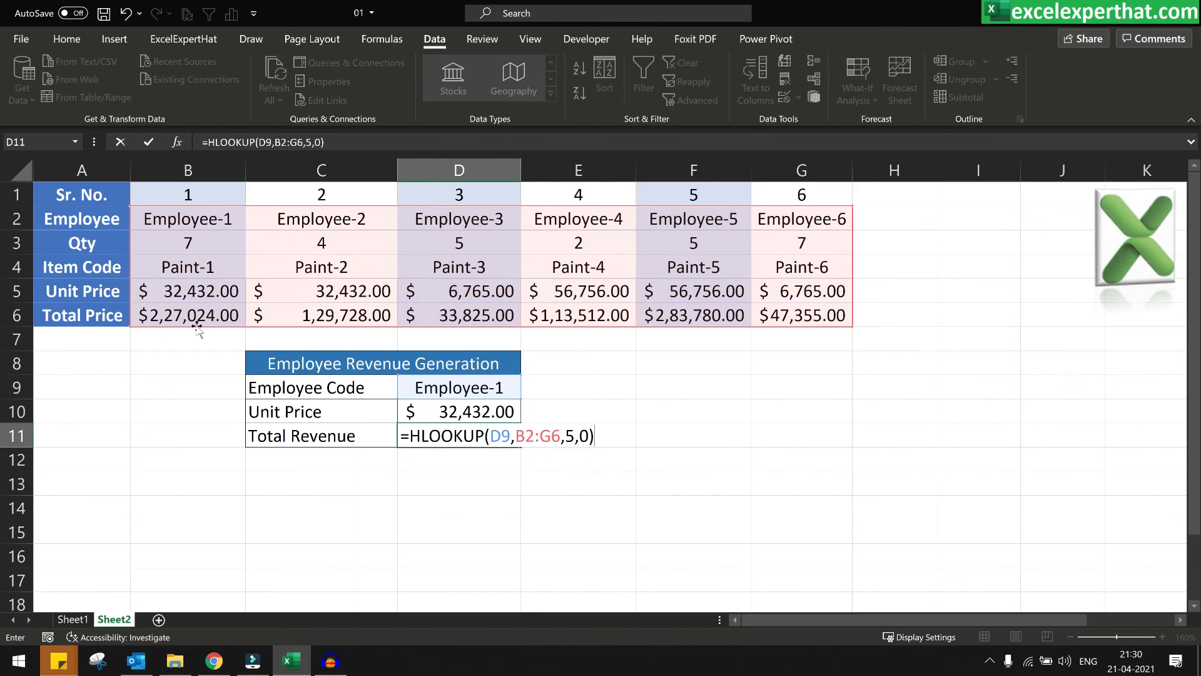
key(Return)
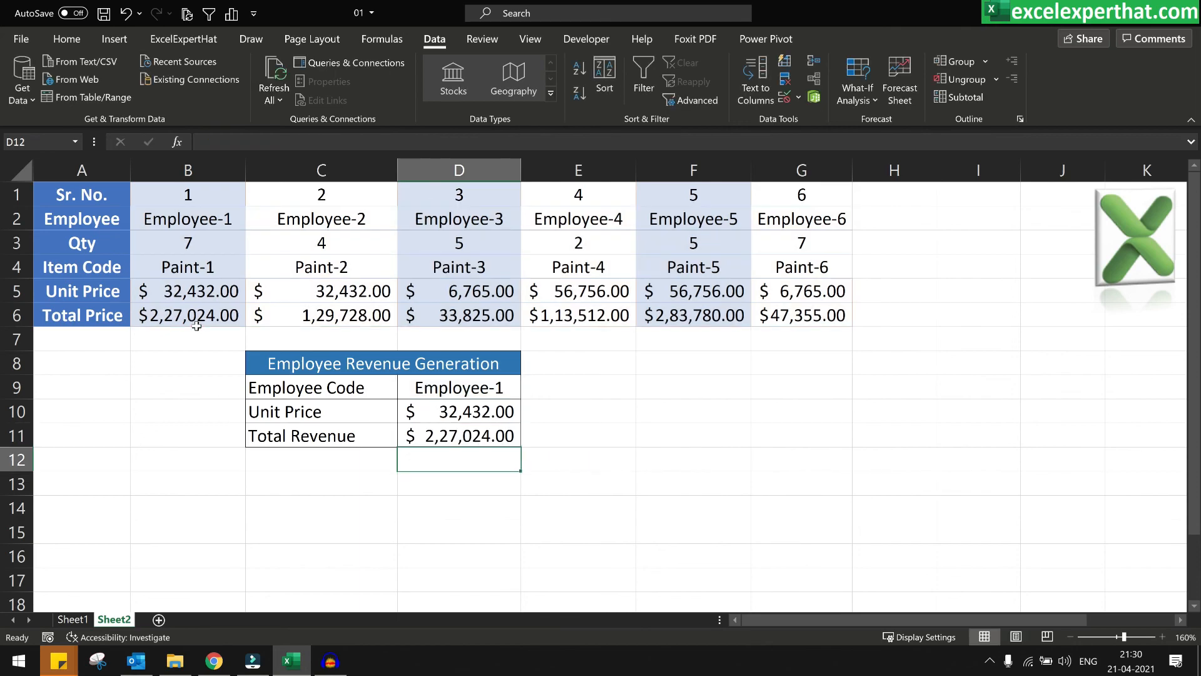